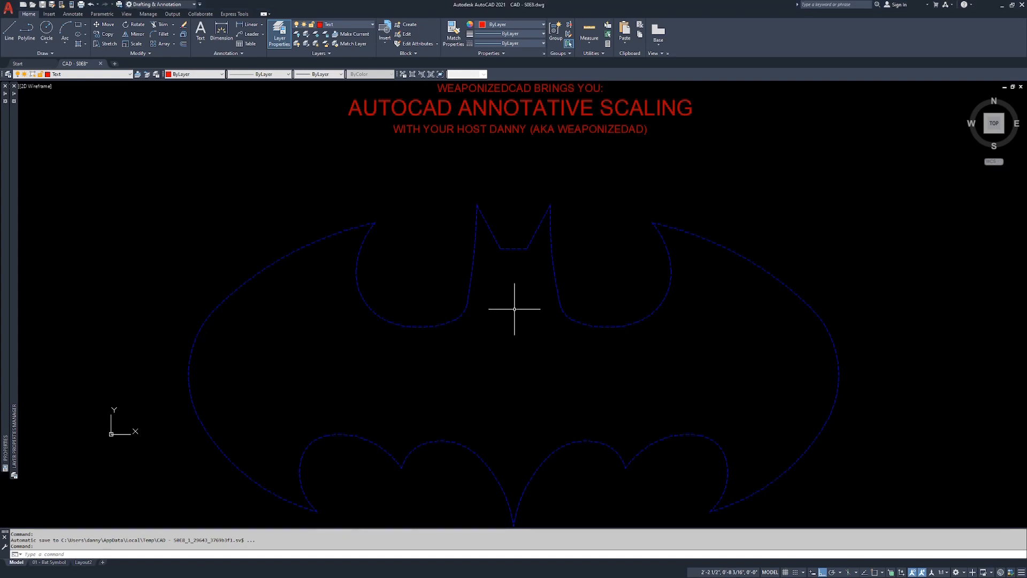
- Dimension the horizontal distance between the bat symbol's two ear tips, placing the dimension just above them
{"action": "type", "text": "dim"}
{"action": "key", "text": "Return"}
{"action": "type", "text": "end"}
{"action": "key", "text": "Return"}
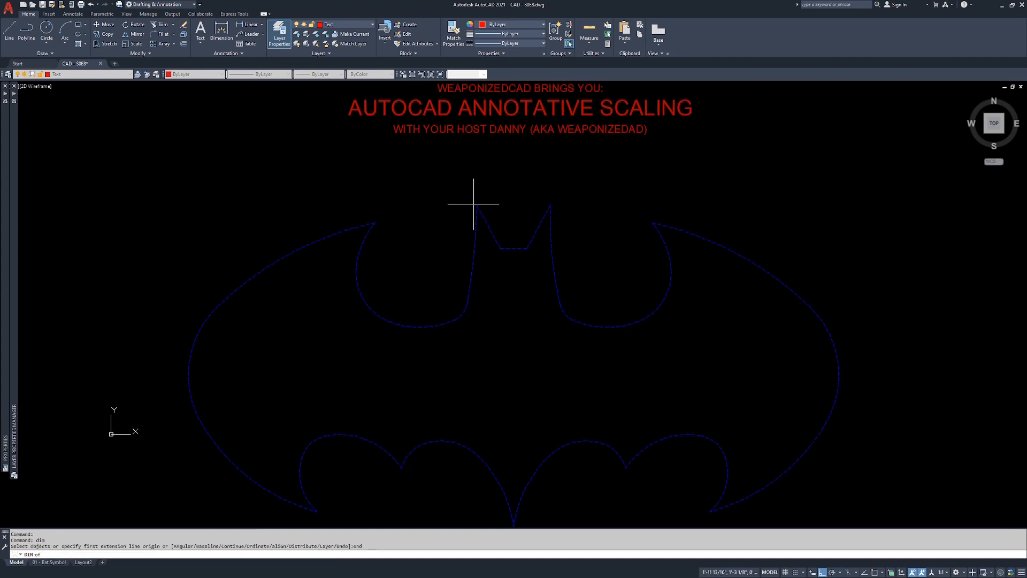
{"action": "left_click", "coordinate": [477, 203]}
{"action": "type", "text": "end"}
{"action": "key", "text": "Return"}
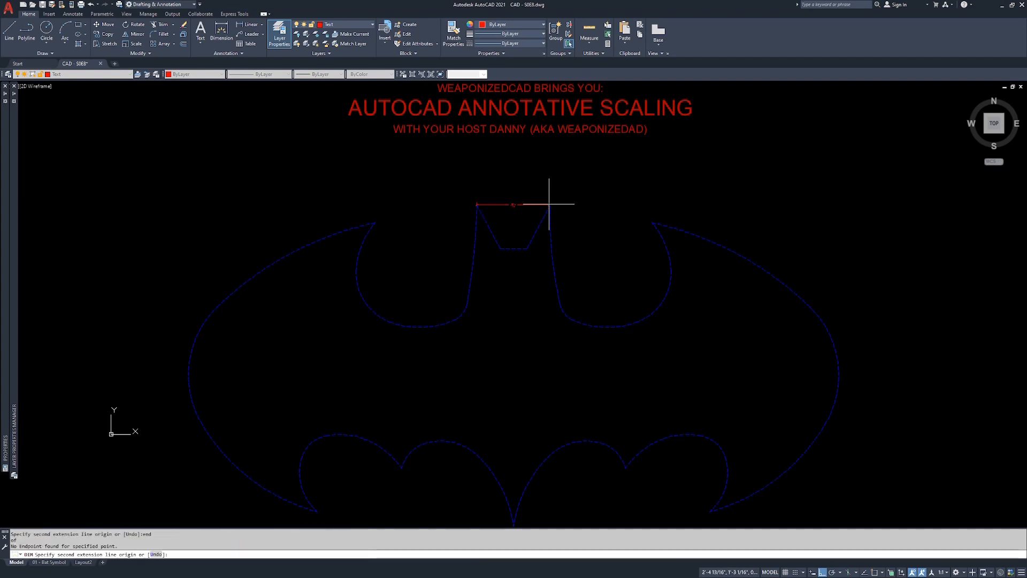
{"action": "left_click", "coordinate": [548, 205]}
{"action": "left_click", "coordinate": [548, 205]}
{"action": "left_click", "coordinate": [540, 197]}
{"action": "key", "text": "Escape"}
- Add radius dimensions to the small corner arc and the long side arc on the left of the bat's head
{"action": "type", "text": "dim"}
{"action": "key", "text": "Return"}
{"action": "left_click", "coordinate": [464, 311]}
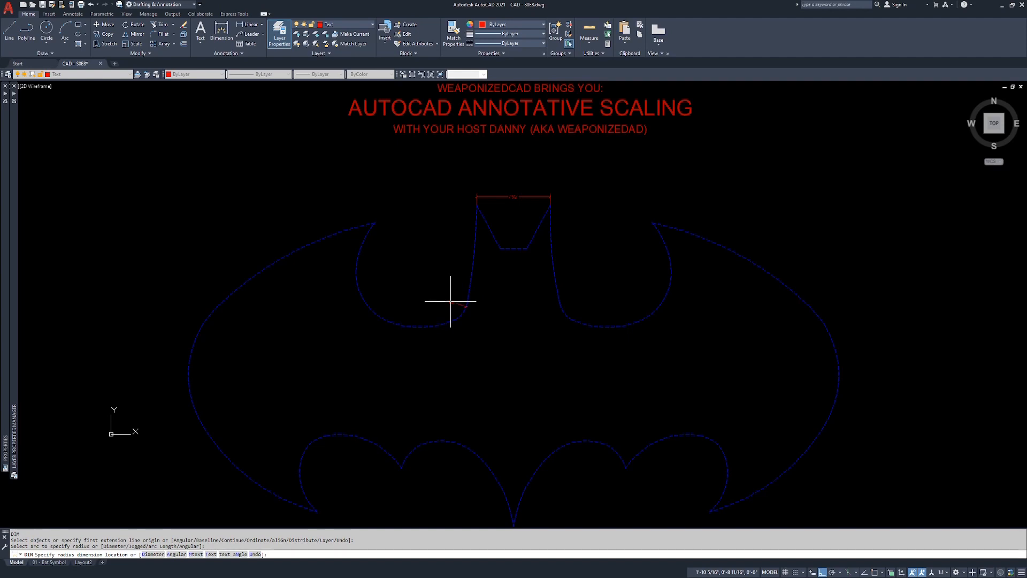
{"action": "left_click", "coordinate": [451, 301]}
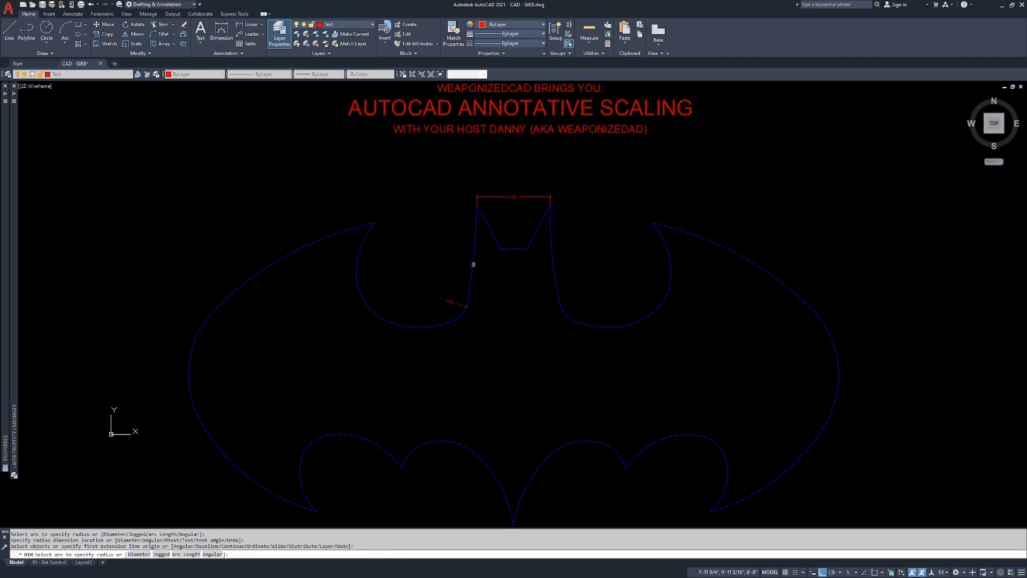
{"action": "left_click", "coordinate": [470, 269]}
{"action": "left_click", "coordinate": [455, 261]}
- Dimension the flat line between the ears and the vertical height of the right ear's sloped inner line
{"action": "scroll", "coordinate": [513, 247], "scroll_direction": "up", "scroll_amount": 5}
{"action": "left_click", "coordinate": [514, 248]}
{"action": "left_click", "coordinate": [522, 209]}
{"action": "scroll", "coordinate": [572, 261], "scroll_direction": "down", "scroll_amount": 2}
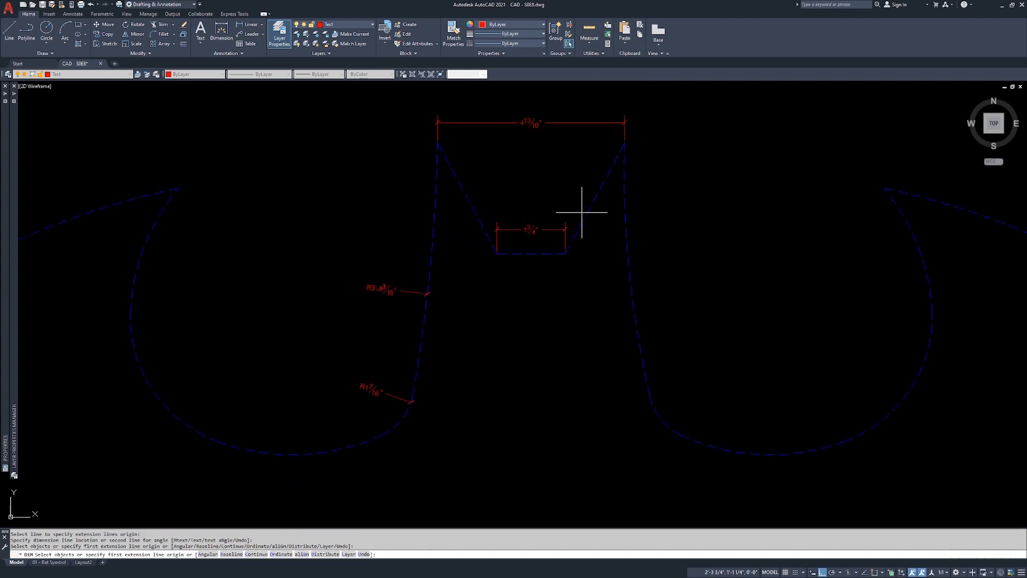
{"action": "left_click", "coordinate": [587, 212]}
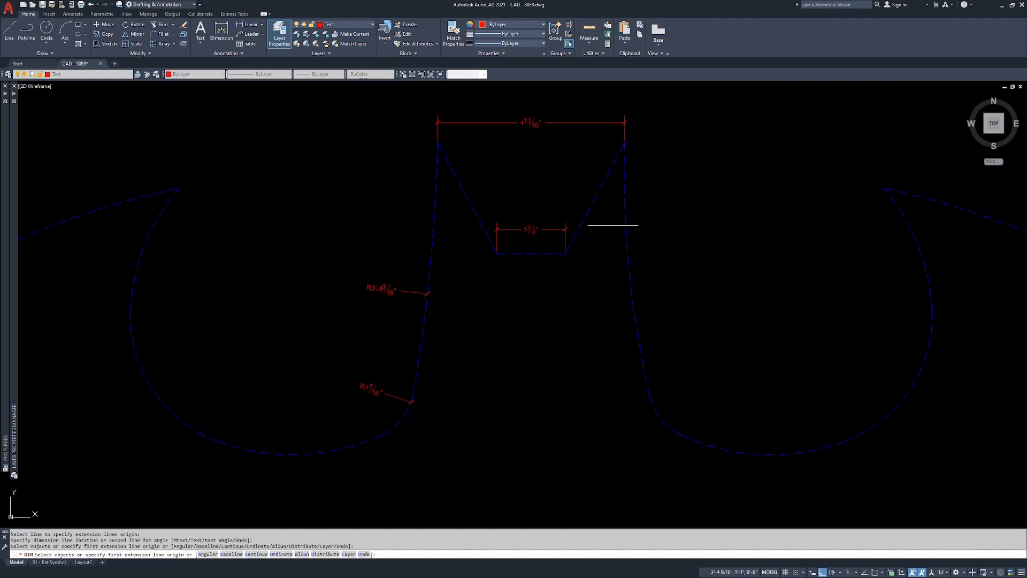
{"action": "left_click", "coordinate": [662, 223]}
{"action": "scroll", "coordinate": [672, 203], "scroll_direction": "down", "scroll_amount": 4}
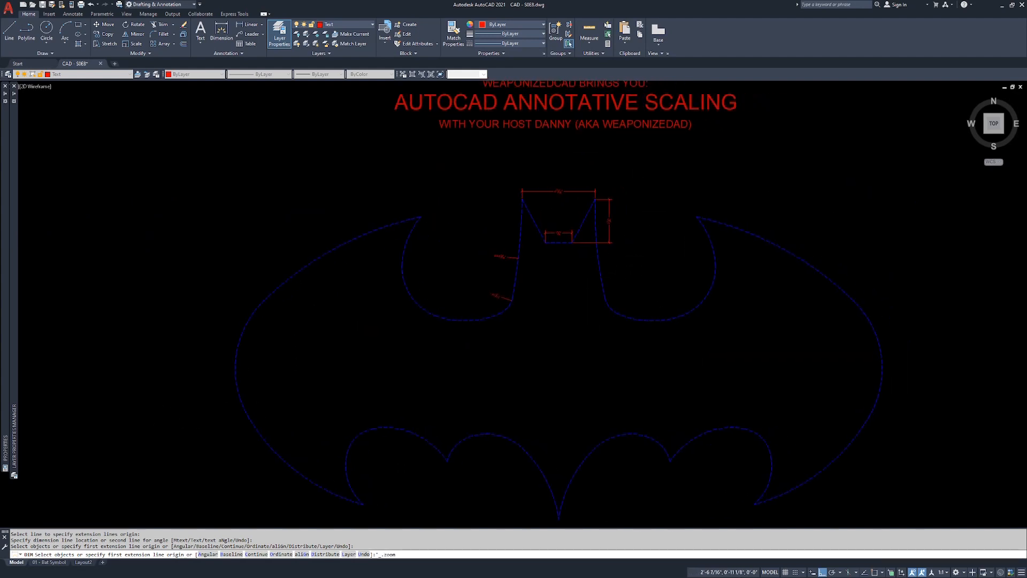
{"action": "middle_click_drag", "start_coordinate": [669, 259], "coordinate": [508, 263]}
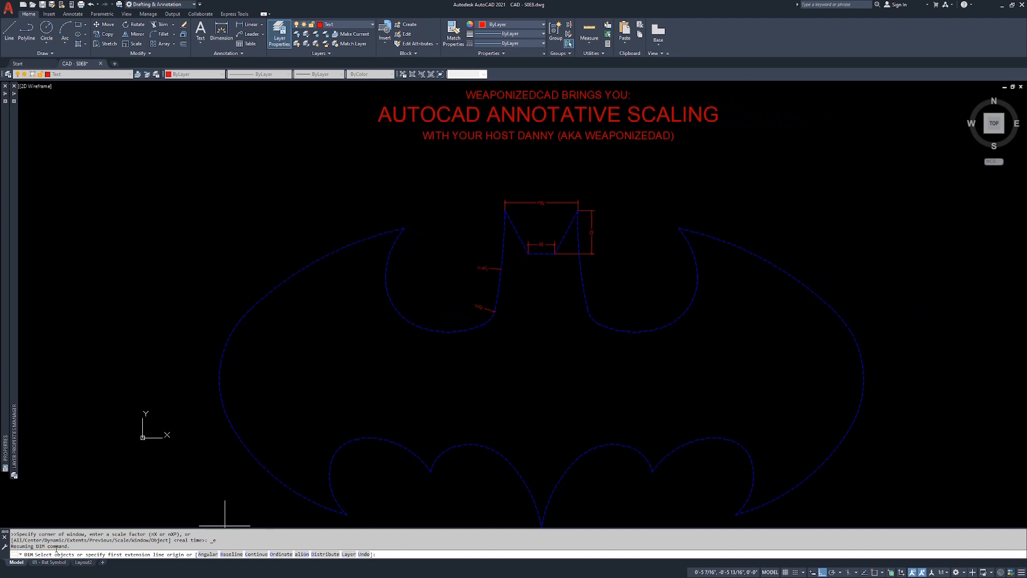
- Open the 01 - Bat Symbol layout and shrink the drawing's view inside its viewport
{"action": "mouse_move", "coordinate": [52, 563]}
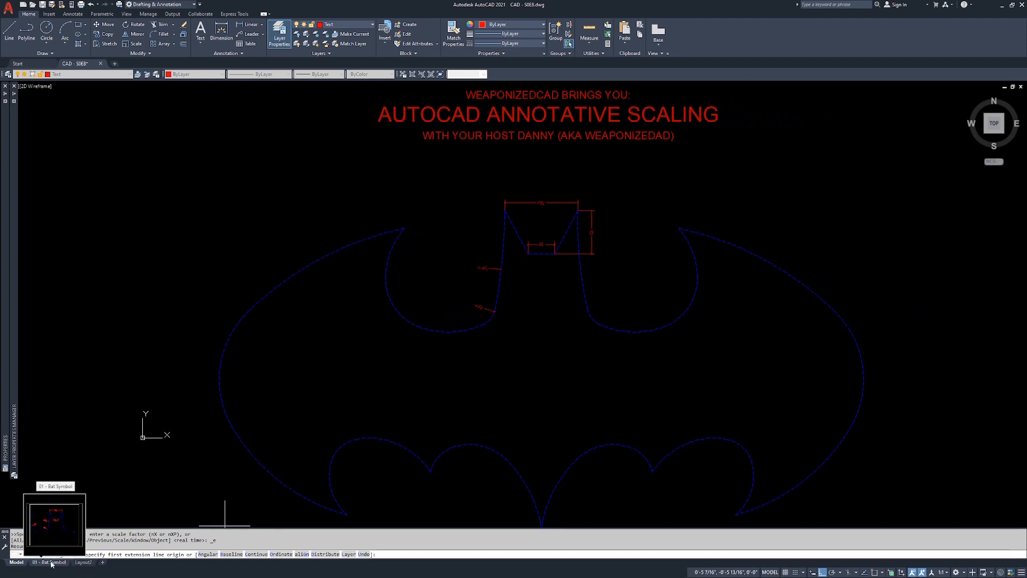
{"action": "left_click", "coordinate": [52, 563]}
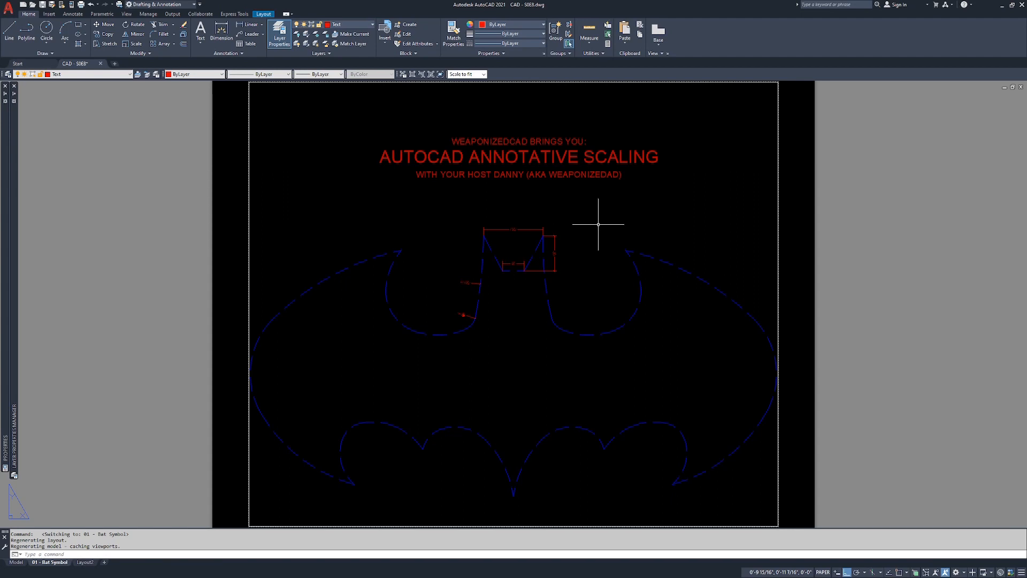
{"action": "double_click", "coordinate": [598, 211]}
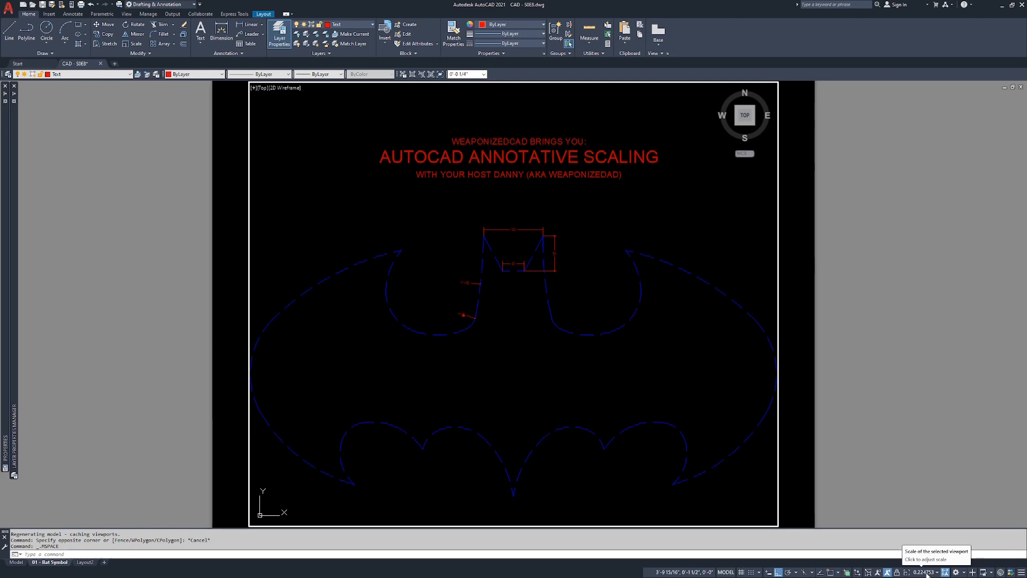
{"action": "scroll", "coordinate": [552, 329], "scroll_direction": "down", "scroll_amount": 2}
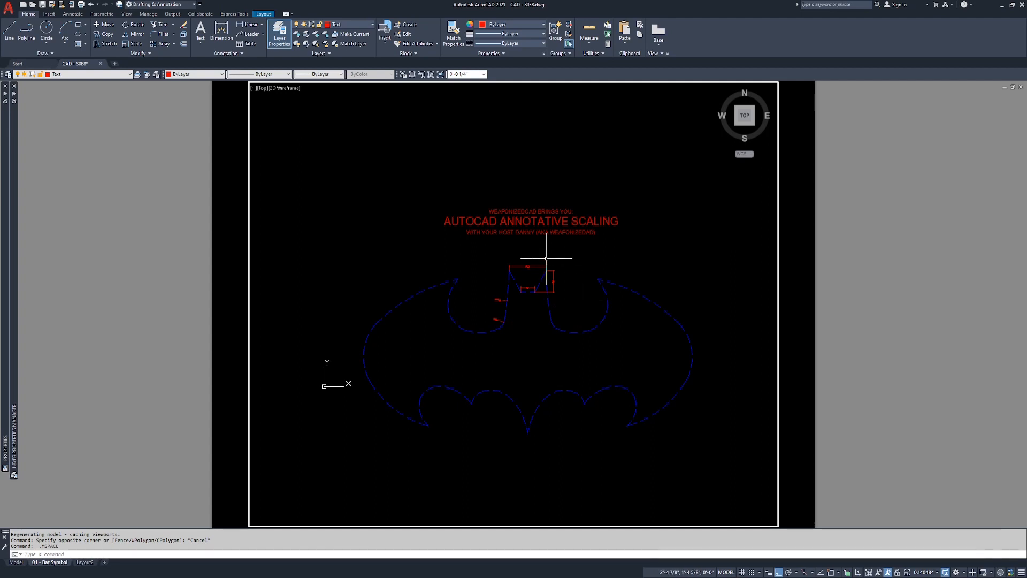
- Show annotative objects at all scales in the viewport, setting ANNOALLVISIBLE to 1, and return to paper space
{"action": "left_click", "coordinate": [879, 572]}
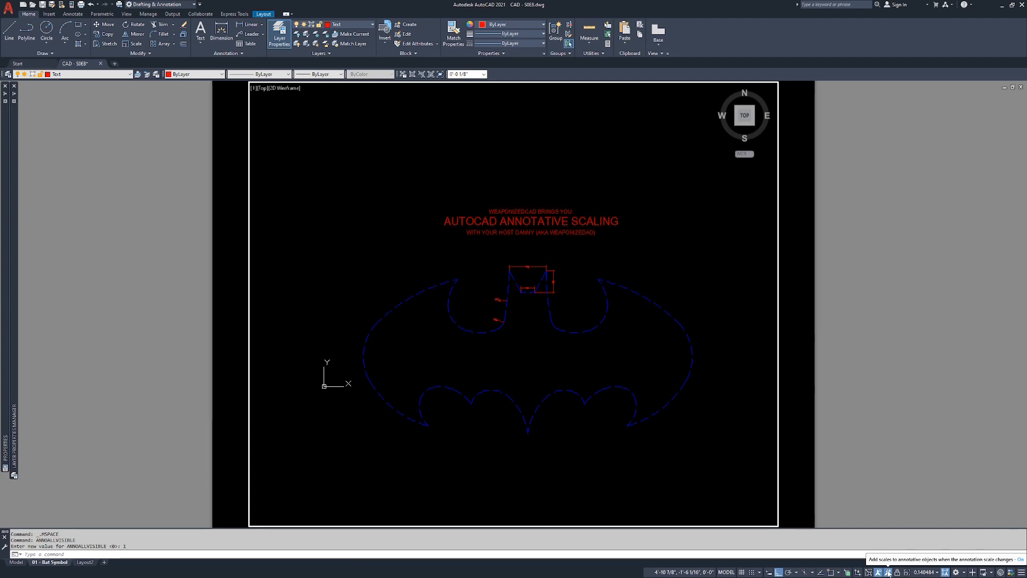
{"action": "double_click", "coordinate": [797, 289]}
- Shrink the layout viewport by stretching its upper-right corner to the viewport's centre with Ortho off
{"action": "scroll", "coordinate": [805, 286], "scroll_direction": "down", "scroll_amount": 3}
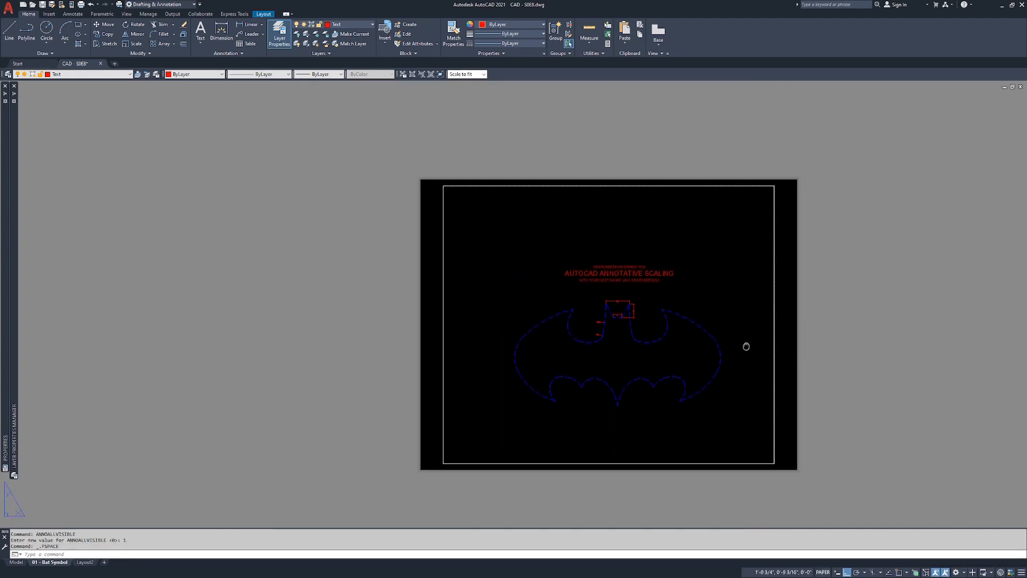
{"action": "left_click", "coordinate": [727, 180]}
{"action": "left_click", "coordinate": [727, 179]}
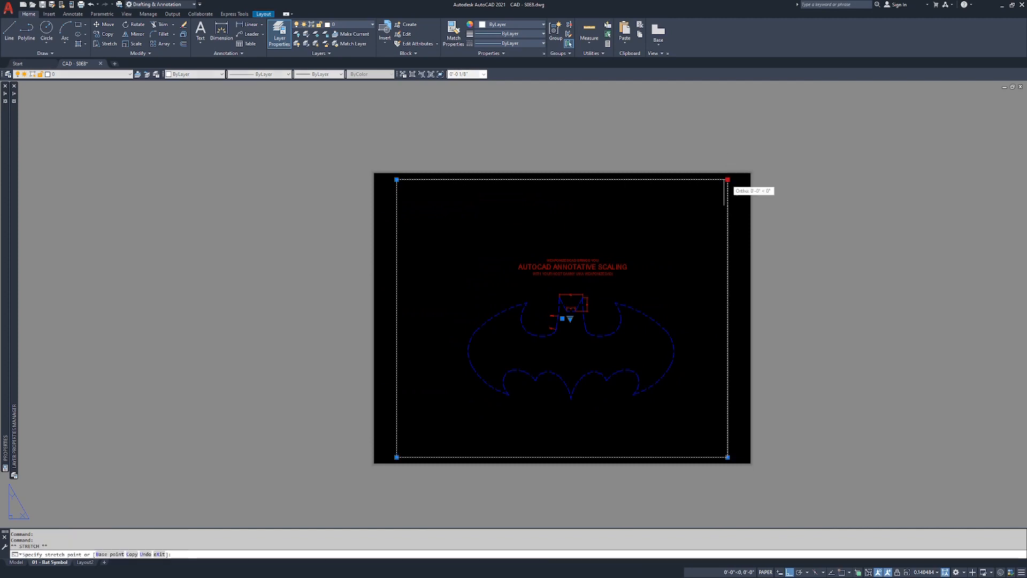
{"action": "key", "text": "F8"}
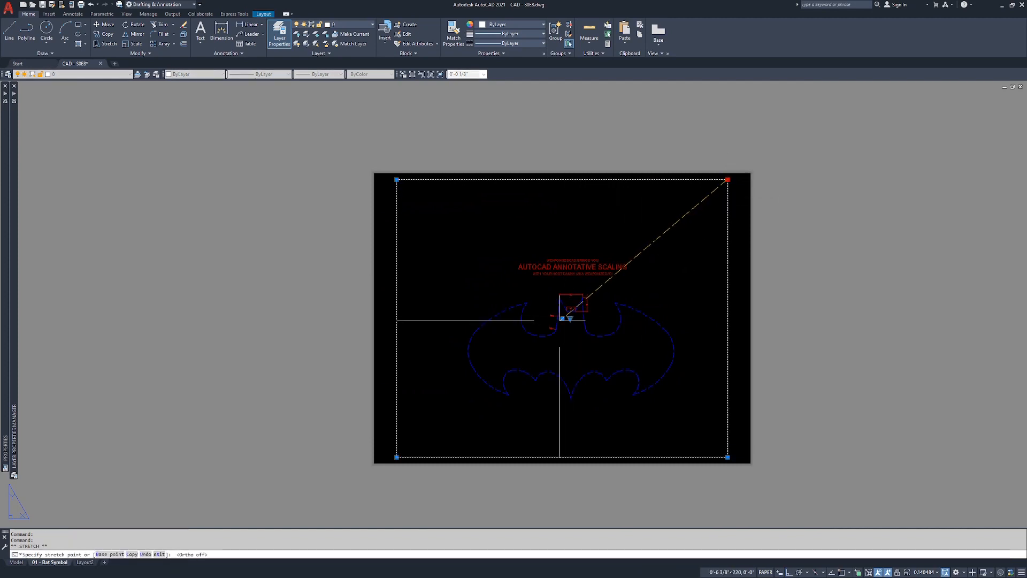
{"action": "left_click", "coordinate": [563, 322]}
{"action": "key", "text": "Escape"}
- Copy the reduced viewport horizontally with Ortho on, placing the copy directly to its right
{"action": "scroll", "coordinate": [544, 355], "scroll_direction": "up", "scroll_amount": 3}
{"action": "type", "text": "c"}
{"action": "key", "text": "Return"}
{"action": "left_click", "coordinate": [501, 357]}
{"action": "key", "text": "Return"}
{"action": "left_click", "coordinate": [499, 361]}
{"action": "key", "text": "F8"}
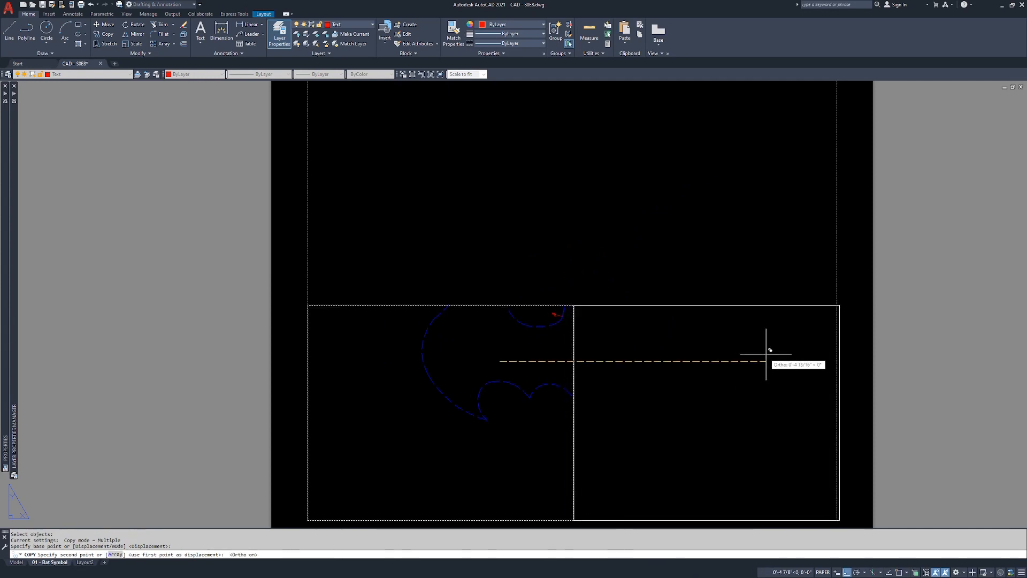
{"action": "left_click", "coordinate": [769, 353]}
{"action": "key", "text": "Escape"}
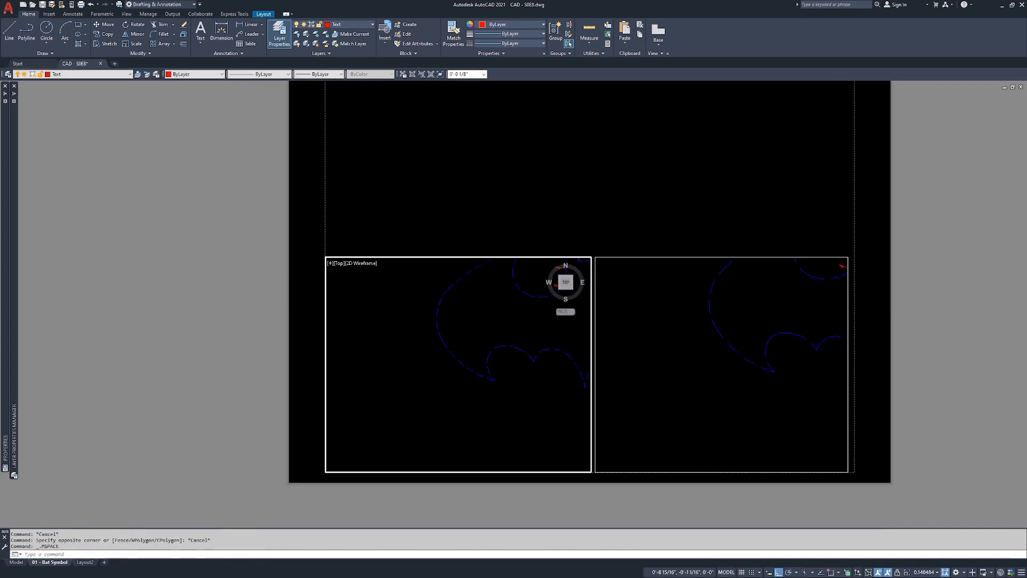
- Fit the whole bat symbol and its title inside the left viewport
{"action": "middle_click", "coordinate": [490, 354]}
{"action": "middle_click", "coordinate": [491, 355]}
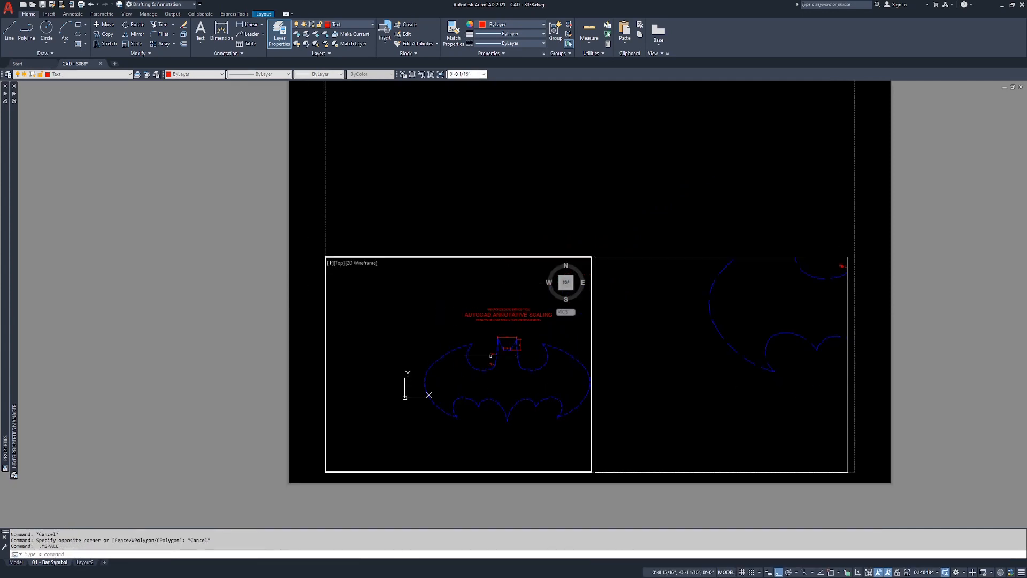
{"action": "middle_click_drag", "start_coordinate": [502, 353], "coordinate": [455, 349]}
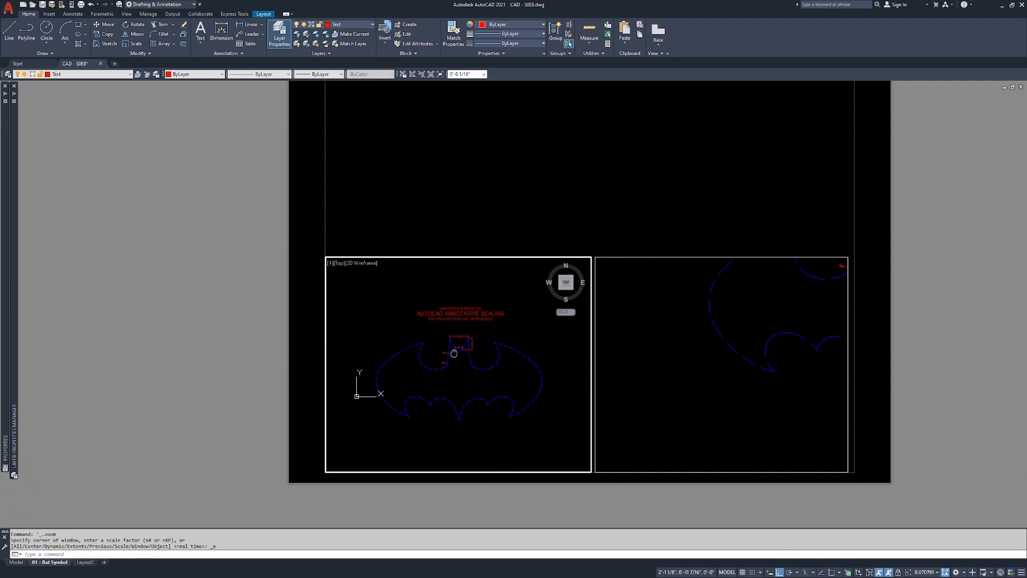
{"action": "scroll", "coordinate": [455, 348], "scroll_direction": "up", "scroll_amount": 3}
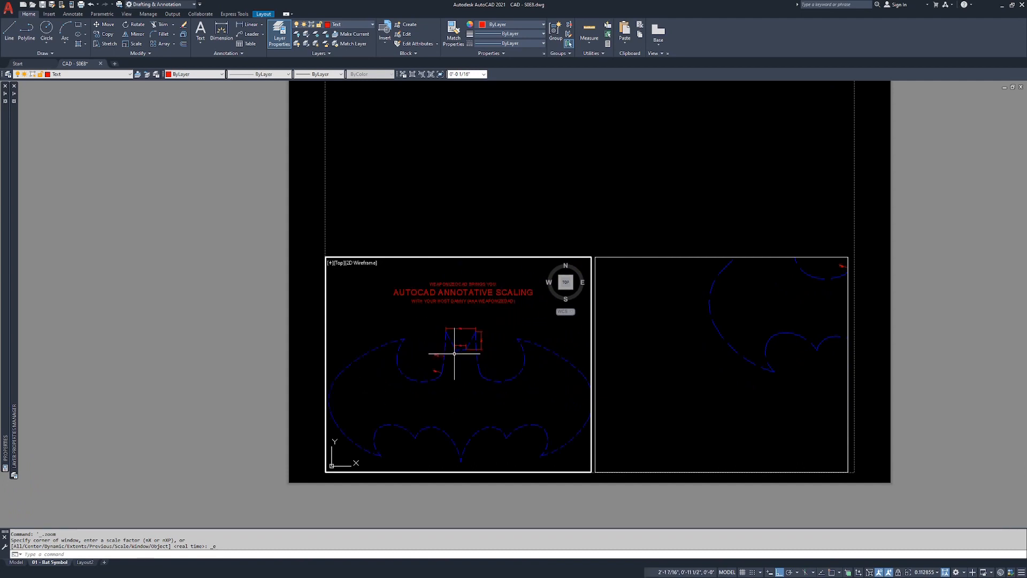
- Fit the whole bat symbol and title inside the right viewport, leaving some margin, and return to paper space
{"action": "left_click", "coordinate": [697, 353]}
{"action": "middle_click_drag", "start_coordinate": [756, 354], "coordinate": [663, 385]}
{"action": "scroll", "coordinate": [696, 383], "scroll_direction": "down", "scroll_amount": 2}
{"action": "middle_click_drag", "start_coordinate": [740, 348], "coordinate": [707, 380]}
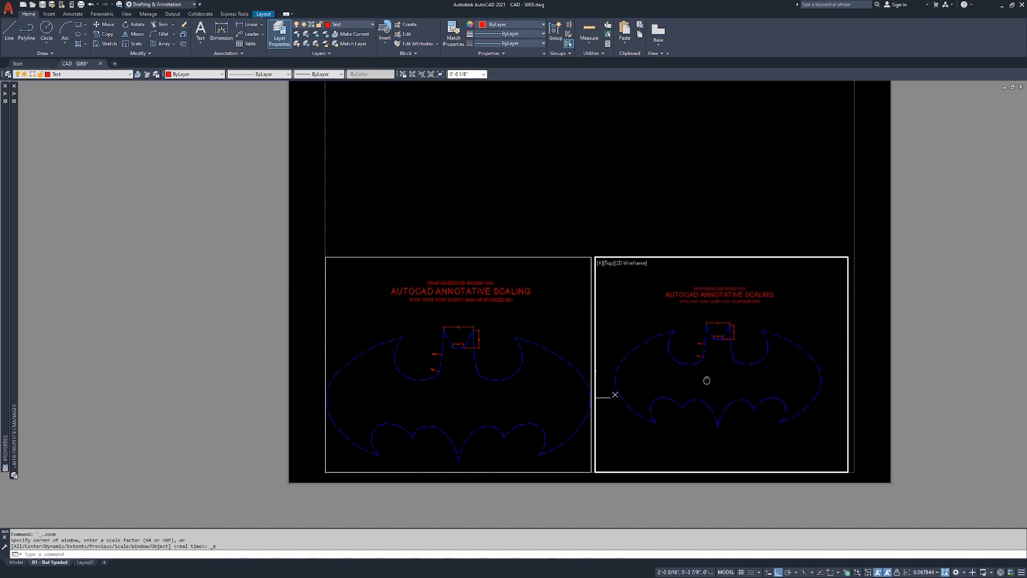
{"action": "double_click", "coordinate": [689, 209]}
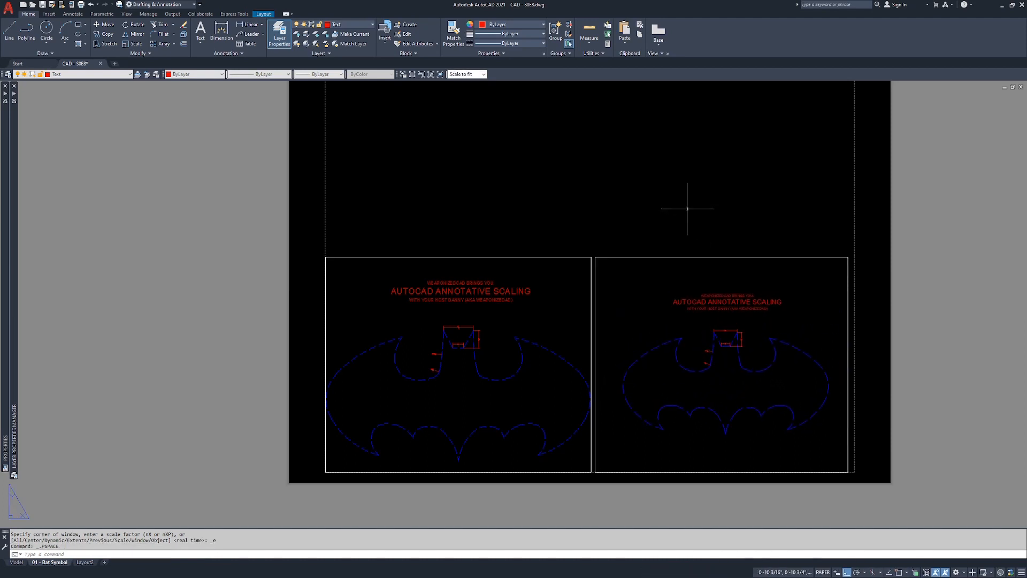
- Set the left viewport's scale to 1" = 1'-0" and return to paper space
{"action": "double_click", "coordinate": [561, 312]}
{"action": "left_click", "coordinate": [562, 312]}
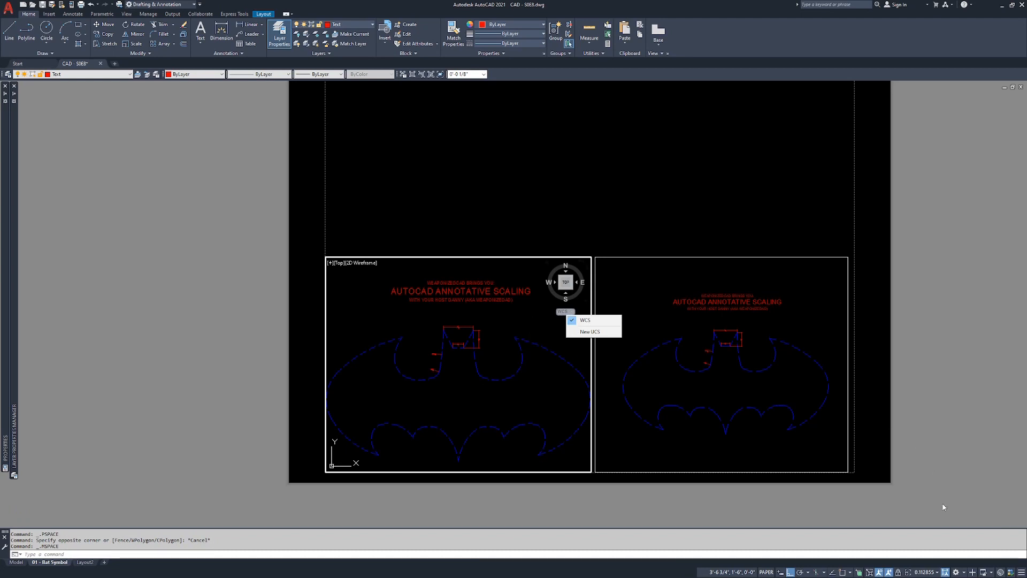
{"action": "left_click", "coordinate": [934, 572]}
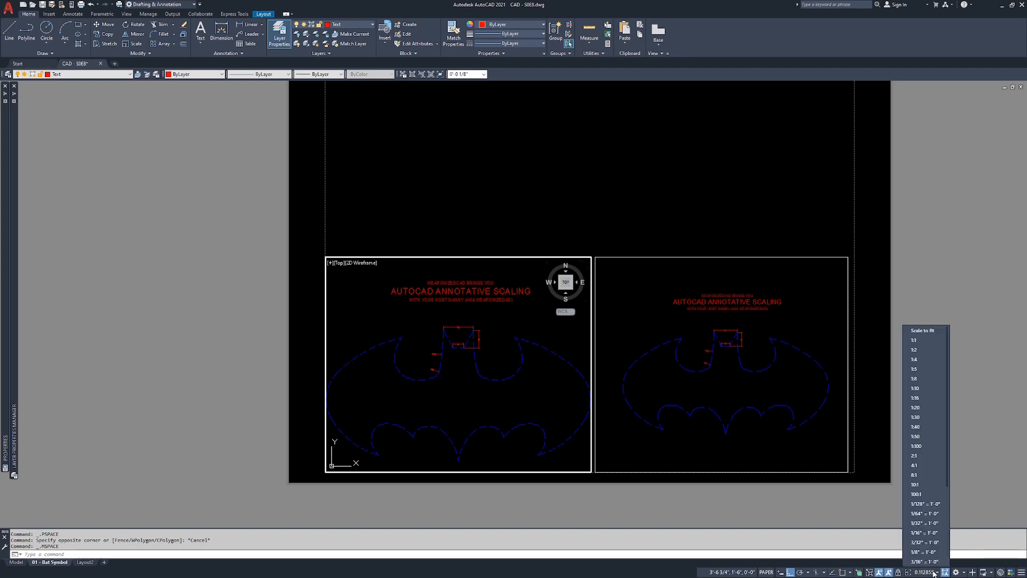
{"action": "scroll", "coordinate": [926, 497], "scroll_direction": "down", "scroll_amount": 4}
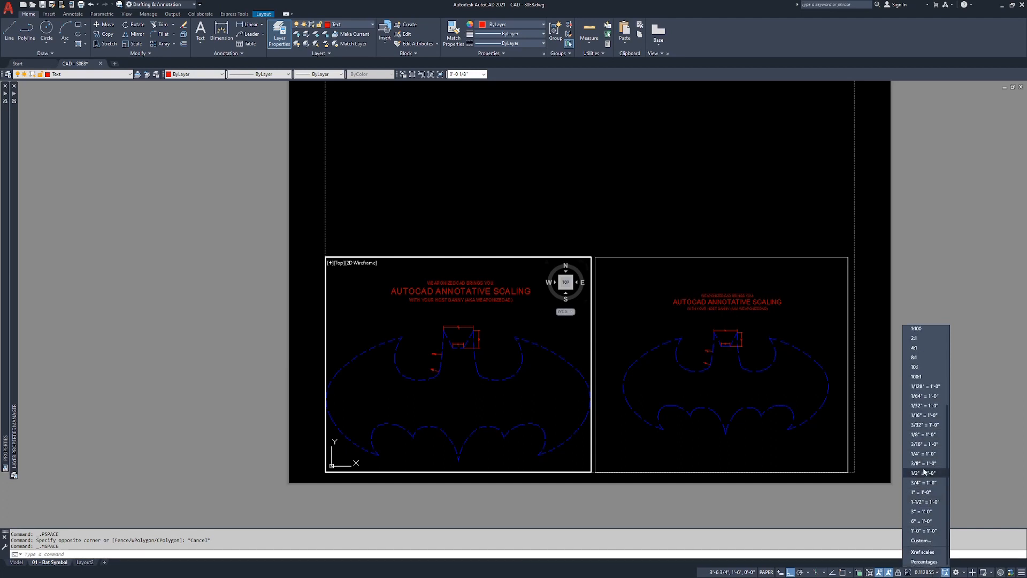
{"action": "left_click", "coordinate": [926, 492]}
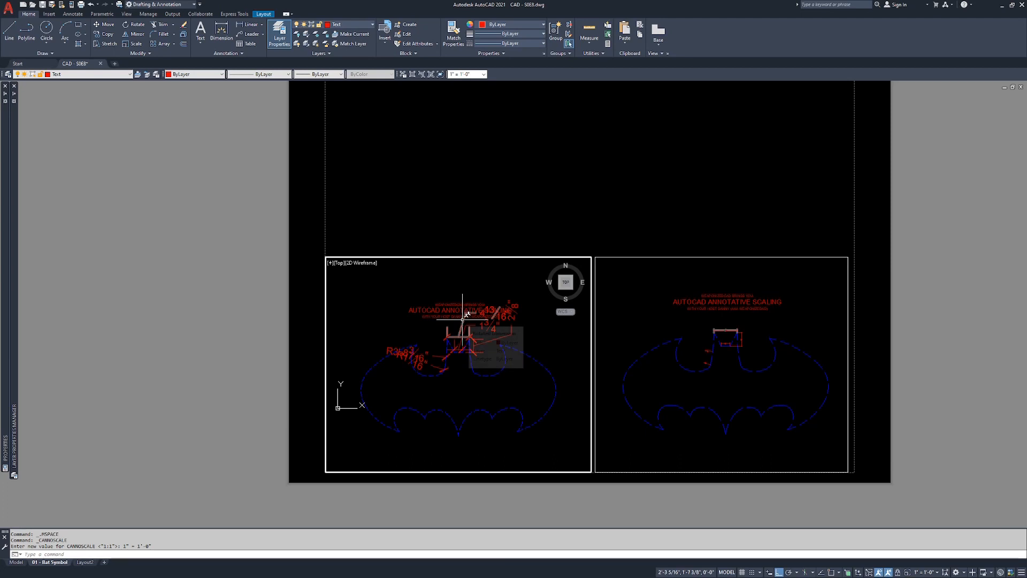
{"action": "double_click", "coordinate": [482, 218]}
- Review the Fit and Text settings of the Annotative dimension style, including its text height, without changing them
{"action": "type", "text": "dimstyle"}
{"action": "key", "text": "Return"}
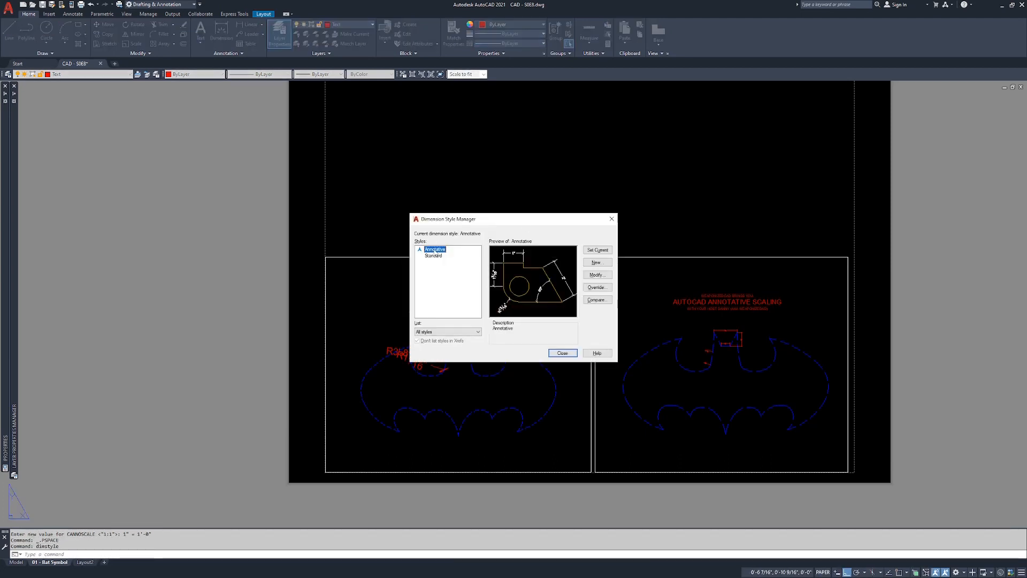
{"action": "left_click", "coordinate": [598, 276]}
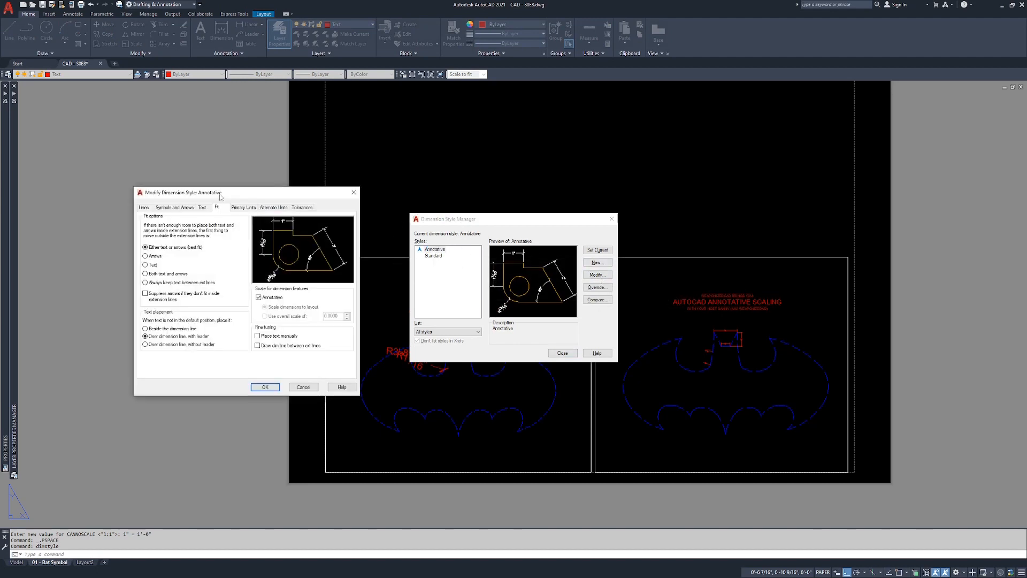
{"action": "left_click", "coordinate": [203, 208]}
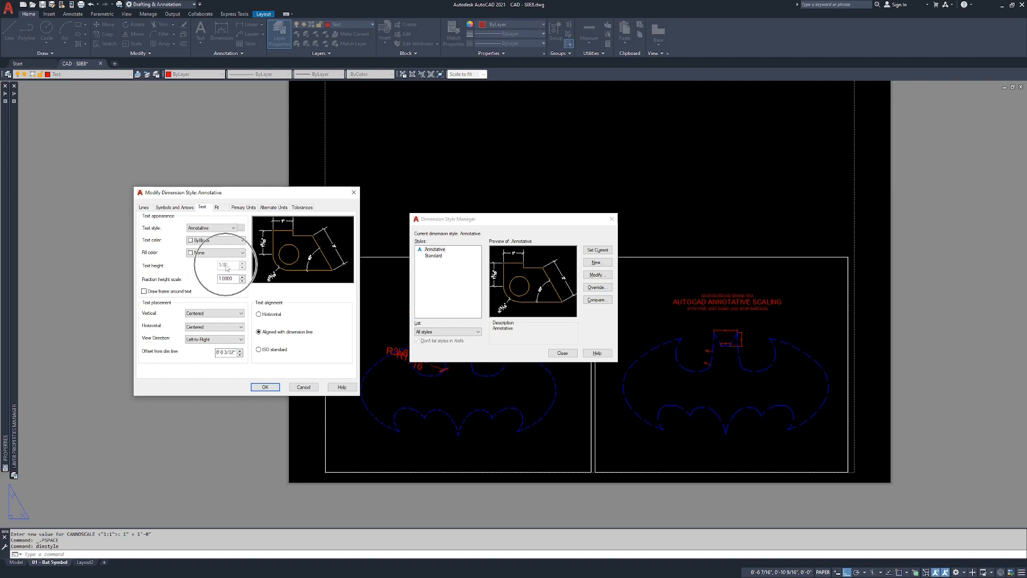
{"action": "left_click", "coordinate": [308, 389]}
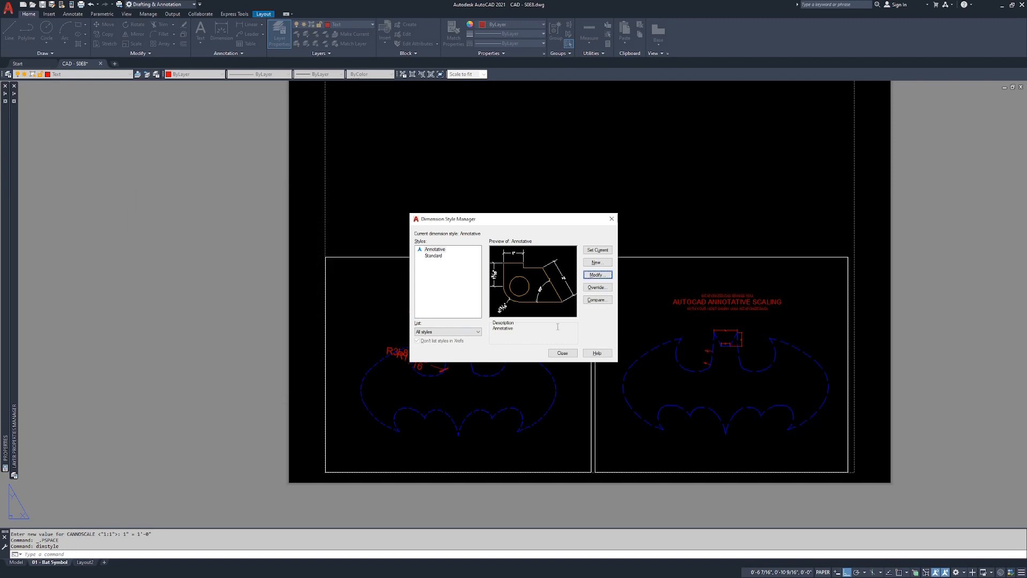
{"action": "left_click", "coordinate": [562, 353]}
- Review the Annotative text style's annotative option and paper text height, then close the style settings
{"action": "type", "text": "style"}
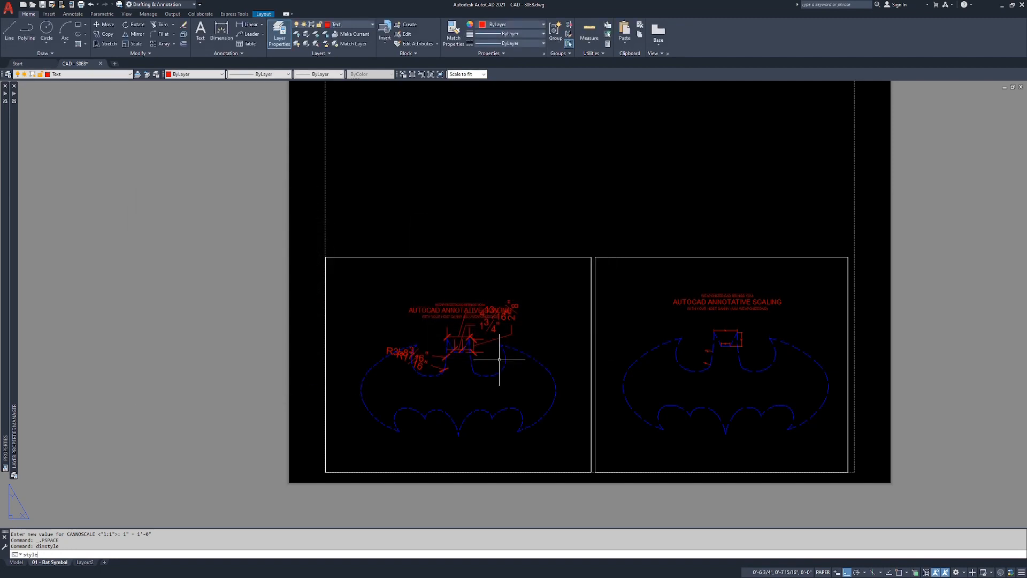
{"action": "key", "text": "Return"}
{"action": "left_click", "coordinate": [413, 243]}
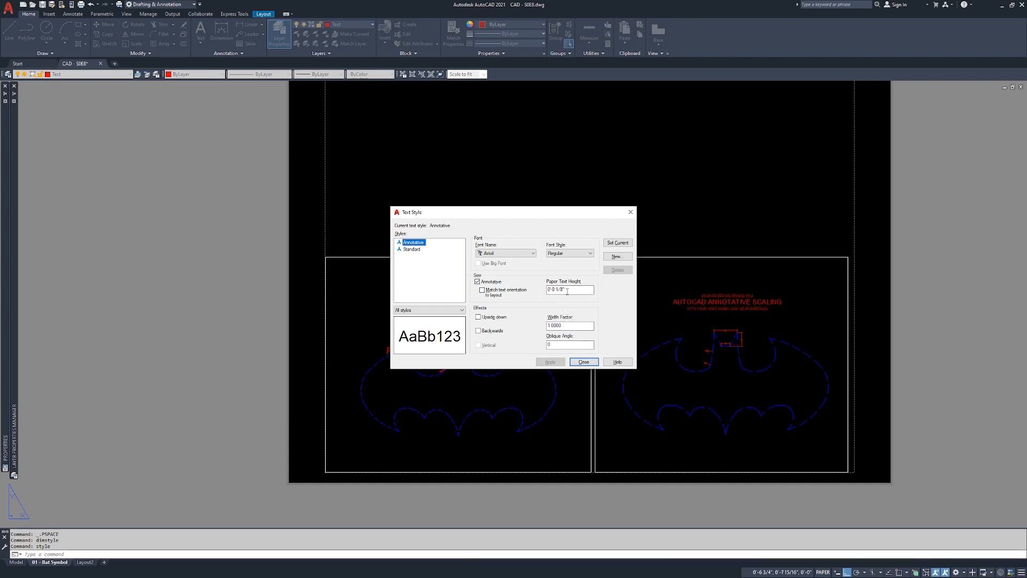
{"action": "left_click", "coordinate": [582, 361]}
{"action": "middle_click_drag", "start_coordinate": [573, 226], "coordinate": [559, 158]}
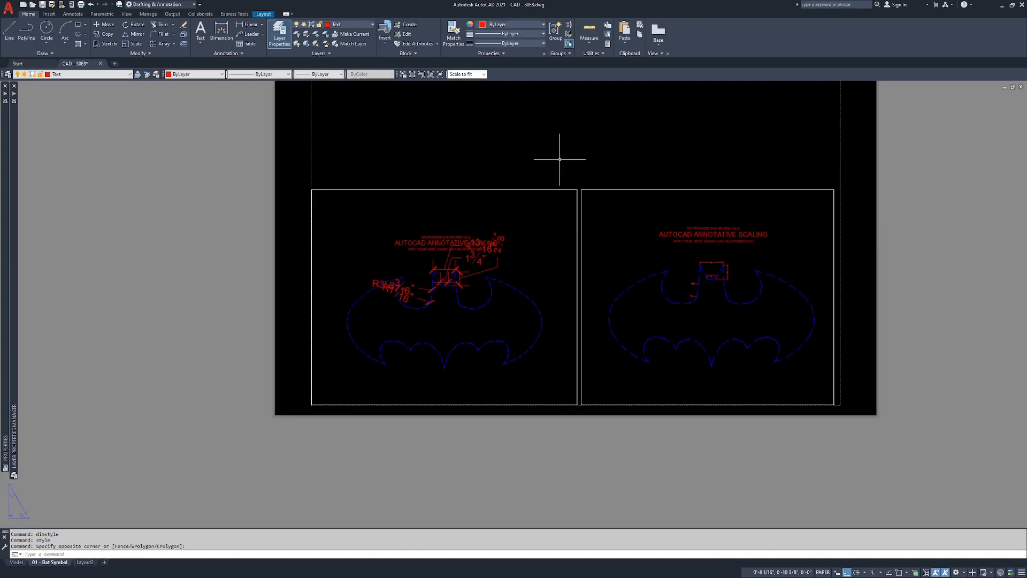
{"action": "scroll", "coordinate": [560, 157], "scroll_direction": "up", "scroll_amount": 2}
{"action": "scroll", "coordinate": [599, 164], "scroll_direction": "down", "scroll_amount": 2}
{"action": "middle_click_drag", "start_coordinate": [618, 219], "coordinate": [600, 240]}
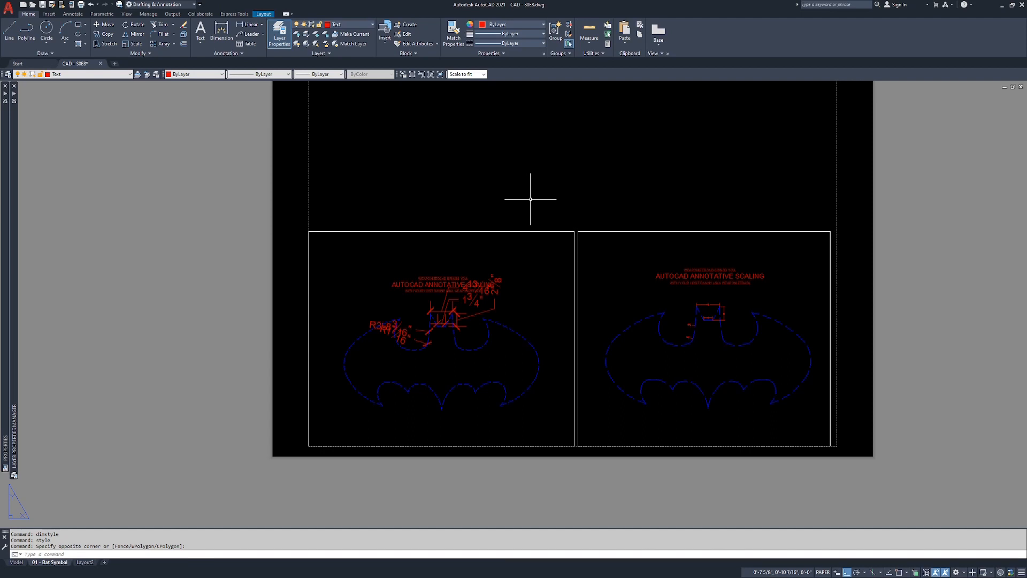
- Set the right viewport's scale to 1-1/2" = 1'-0", pan its title fully into view, and return to paper space
{"action": "double_click", "coordinate": [542, 282]}
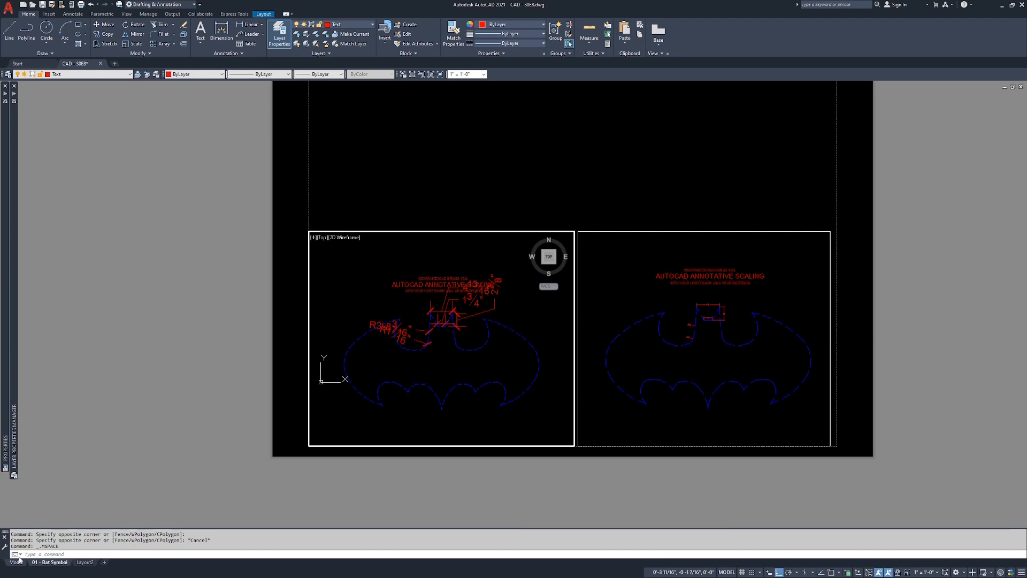
{"action": "mouse_move", "coordinate": [20, 563]}
{"action": "double_click", "coordinate": [445, 285]}
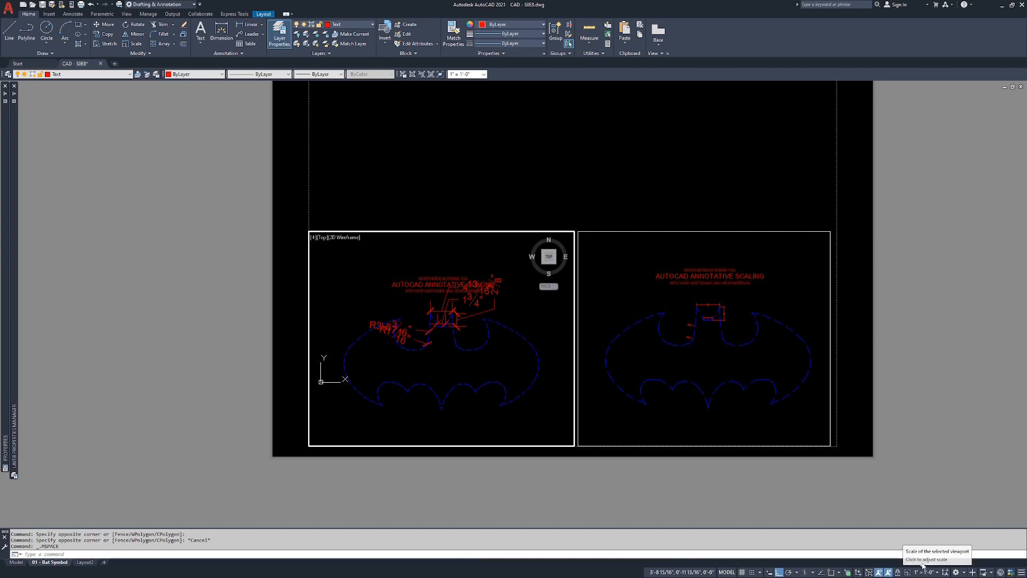
{"action": "left_click", "coordinate": [630, 280]}
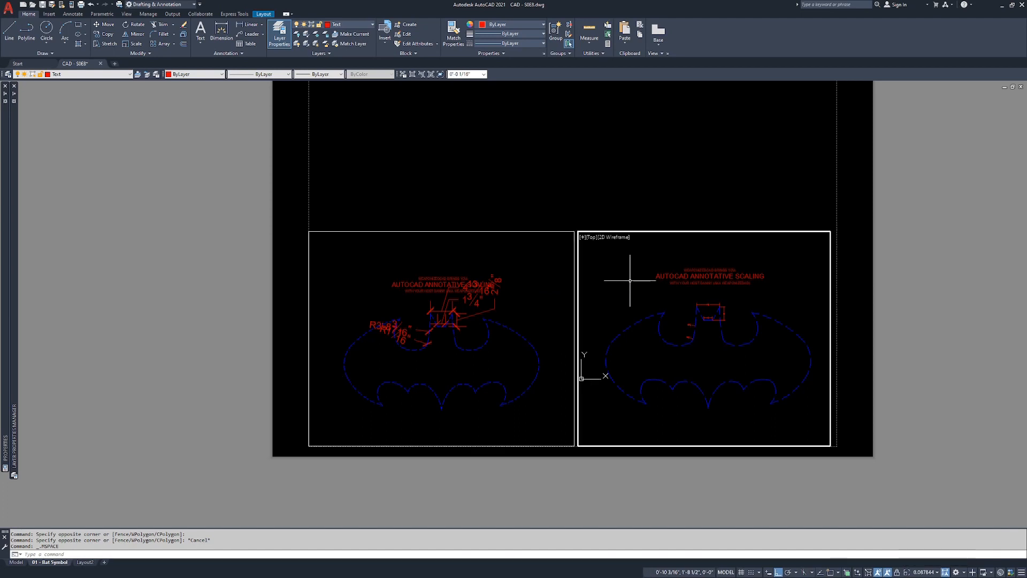
{"action": "left_click", "coordinate": [932, 572]}
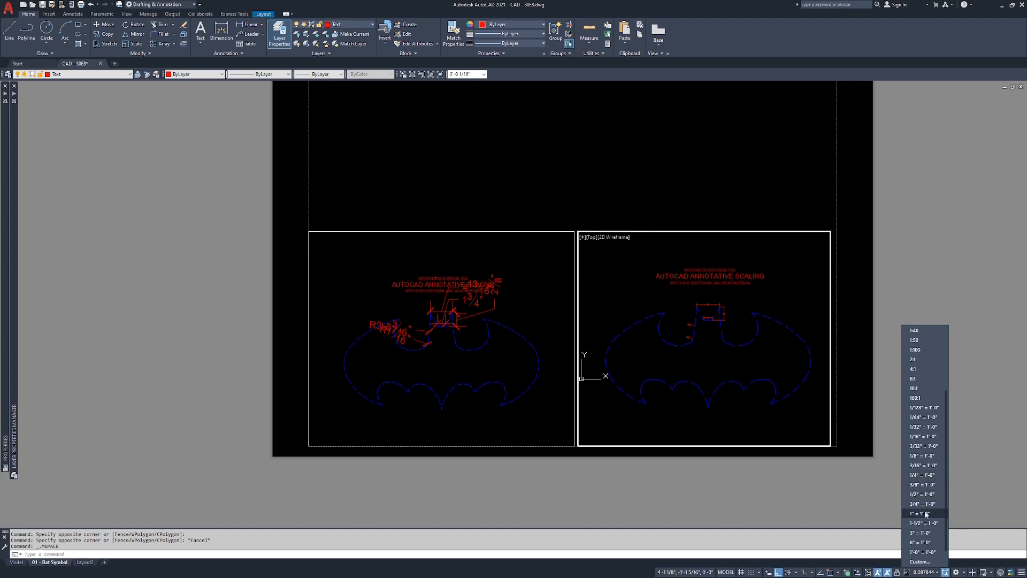
{"action": "left_click", "coordinate": [923, 524]}
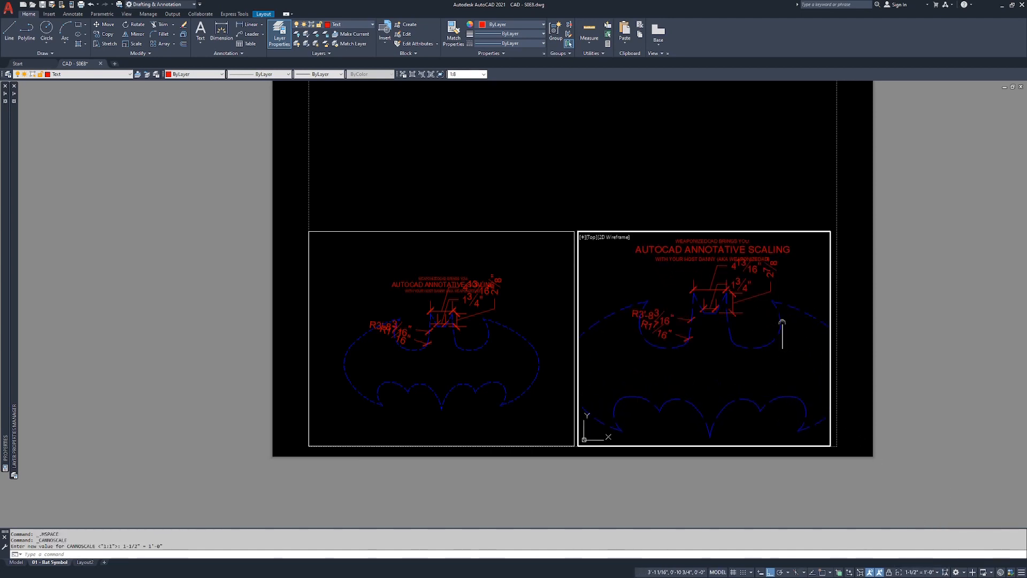
{"action": "middle_click_drag", "start_coordinate": [782, 323], "coordinate": [779, 339]}
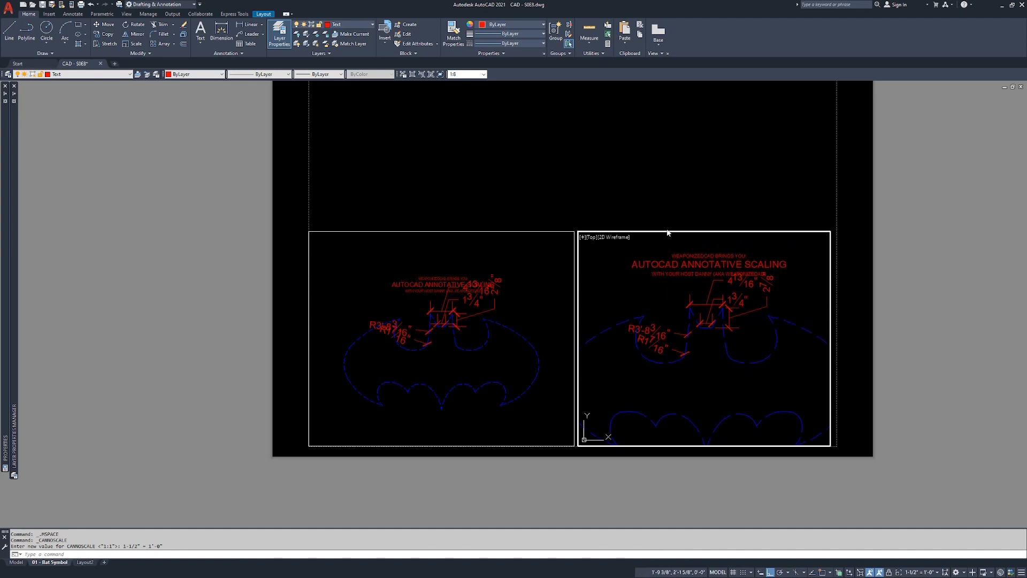
{"action": "double_click", "coordinate": [675, 161]}
- Move the right viewport up into the empty area at the top of the sheet
{"action": "middle_click_drag", "start_coordinate": [674, 161], "coordinate": [682, 218]}
{"action": "type", "text": "m"}
{"action": "key", "text": "space"}
{"action": "left_click", "coordinate": [728, 260]}
{"action": "left_click", "coordinate": [694, 323]}
{"action": "key", "text": "space"}
{"action": "left_click", "coordinate": [699, 329]}
{"action": "middle_click_drag", "start_coordinate": [660, 103], "coordinate": [655, 154]}
{"action": "left_click", "coordinate": [654, 156]}
{"action": "key", "text": "Escape"}
{"action": "key", "text": "Escape"}
- Stretch the upper viewport's left edge across to the left margin of the sheet
{"action": "type", "text": "s"}
{"action": "key", "text": "space"}
{"action": "left_click", "coordinate": [589, 111]}
{"action": "left_click", "coordinate": [559, 338]}
{"action": "key", "text": "space"}
{"action": "left_click", "coordinate": [615, 252]}
{"action": "left_click", "coordinate": [348, 309]}
- Center the bat symbol and title inside the widened upper viewport and return to paper space
{"action": "double_click", "coordinate": [514, 261]}
{"action": "middle_click_drag", "start_coordinate": [798, 234], "coordinate": [658, 216]}
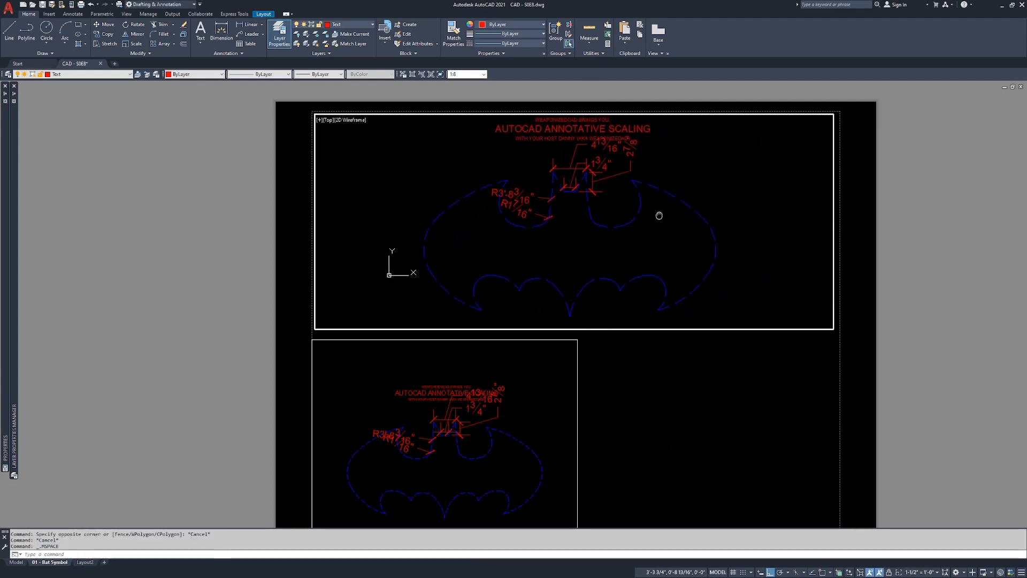
{"action": "double_click", "coordinate": [683, 367]}
- Stretch the lower viewport's right edge to the right until it matches the upper viewport's width
{"action": "middle_click_drag", "start_coordinate": [587, 416], "coordinate": [565, 287]}
{"action": "type", "text": "s"}
{"action": "key", "text": "space"}
{"action": "left_click", "coordinate": [565, 208]}
{"action": "left_click", "coordinate": [560, 325]}
{"action": "key", "text": "space"}
{"action": "left_click", "coordinate": [555, 339]}
{"action": "left_click", "coordinate": [830, 390]}
- Center the bat symbol inside the widened lower viewport and return to paper space
{"action": "double_click", "coordinate": [519, 294]}
{"action": "middle_click_drag", "start_coordinate": [531, 293], "coordinate": [640, 298]}
{"action": "double_click", "coordinate": [845, 222]}
{"action": "scroll", "coordinate": [819, 207], "scroll_direction": "down", "scroll_amount": 3}
{"action": "scroll", "coordinate": [819, 207], "scroll_direction": "up", "scroll_amount": 2}
{"action": "middle_click_drag", "start_coordinate": [819, 207], "coordinate": [829, 232]}
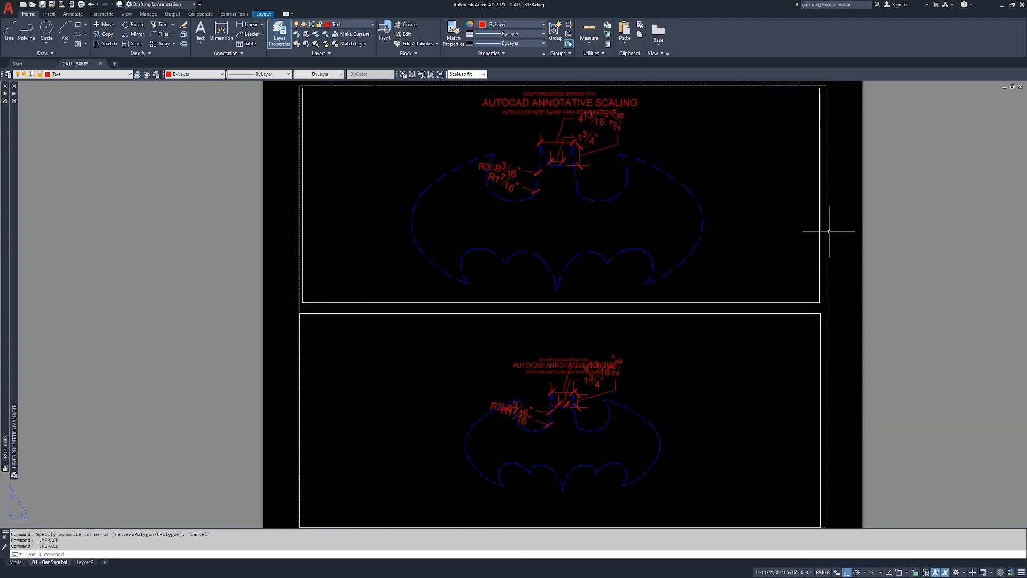
- Check the scale of the lower and upper viewports in turn, returning to paper space
{"action": "double_click", "coordinate": [669, 371]}
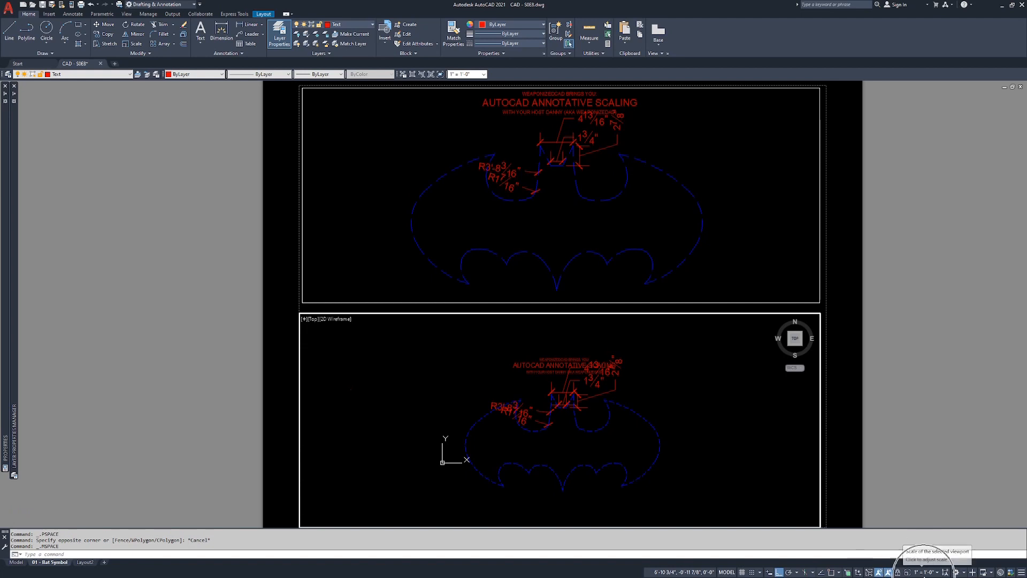
{"action": "left_click", "coordinate": [732, 220]}
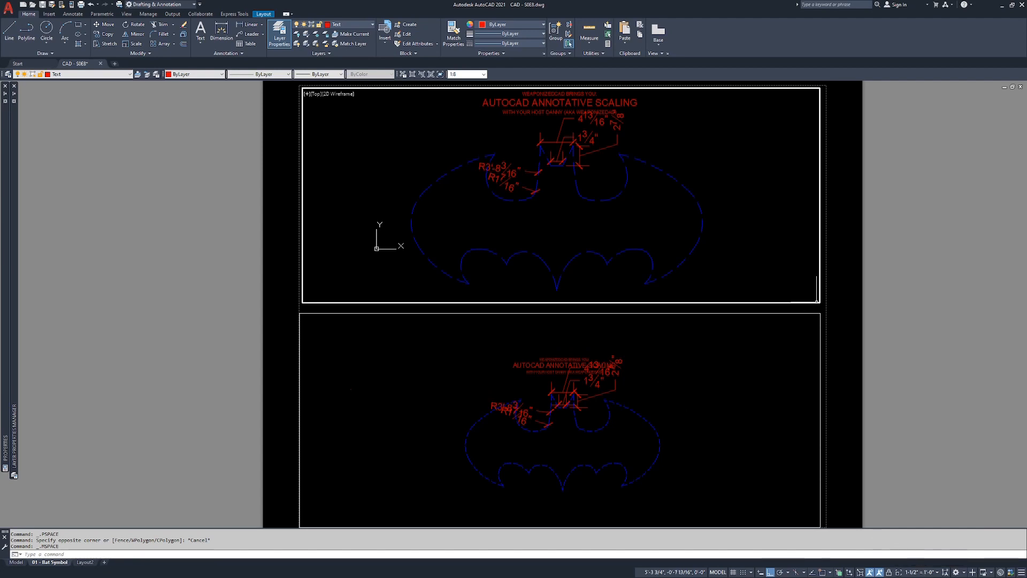
{"action": "double_click", "coordinate": [884, 306]}
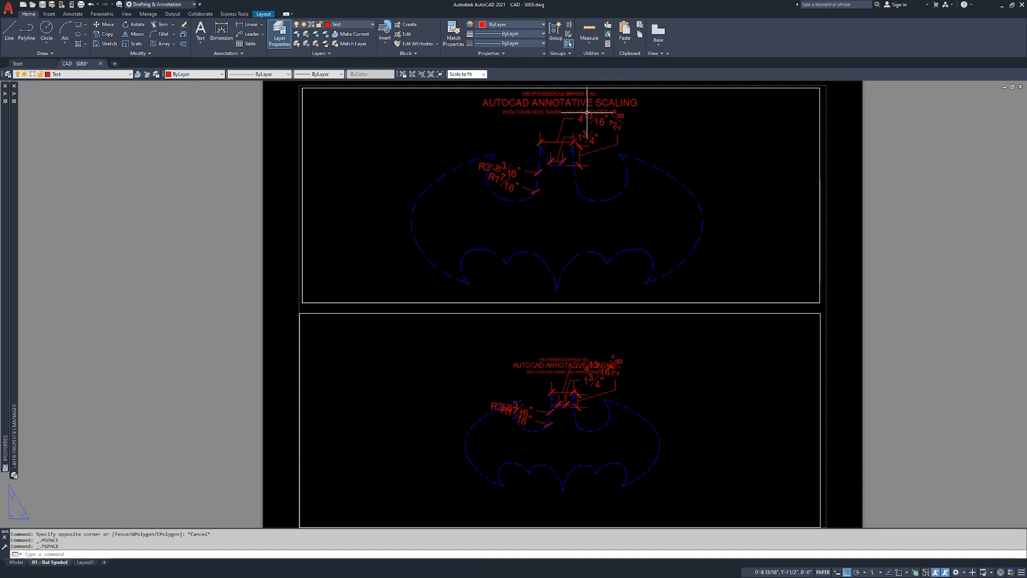
- Move the lower viewport up over the upper one to compare their dimension text sizes
{"action": "type", "text": "m"}
{"action": "key", "text": "space"}
{"action": "left_click", "coordinate": [843, 339]}
{"action": "left_click", "coordinate": [807, 361]}
{"action": "key", "text": "space"}
{"action": "scroll", "coordinate": [594, 400], "scroll_direction": "up", "scroll_amount": 4}
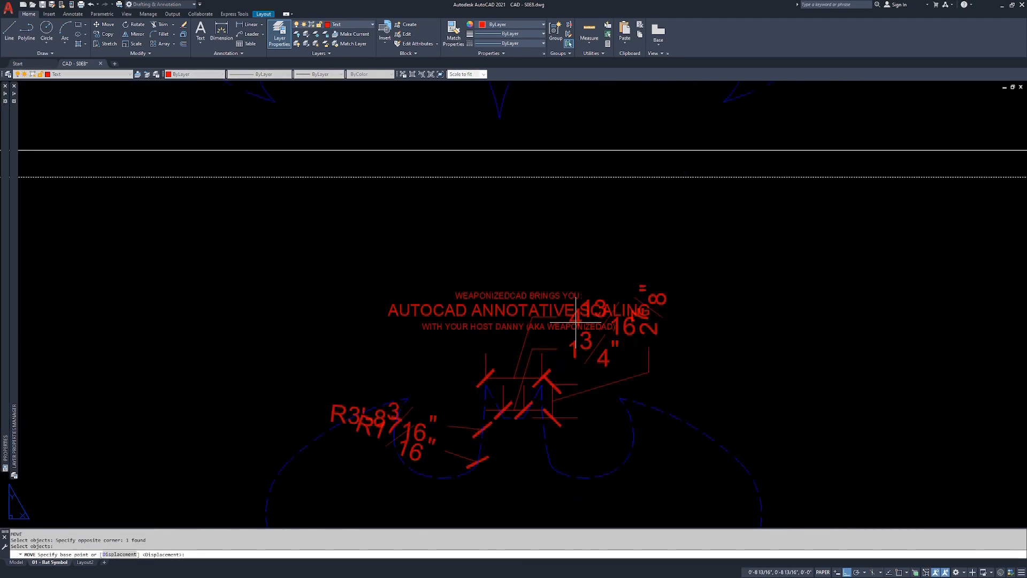
{"action": "left_click", "coordinate": [576, 322]}
{"action": "middle_click_drag", "start_coordinate": [586, 226], "coordinate": [604, 327]}
{"action": "scroll", "coordinate": [586, 407], "scroll_direction": "down", "scroll_amount": 4}
{"action": "scroll", "coordinate": [588, 276], "scroll_direction": "up", "scroll_amount": 4}
{"action": "scroll", "coordinate": [602, 268], "scroll_direction": "up", "scroll_amount": 3}
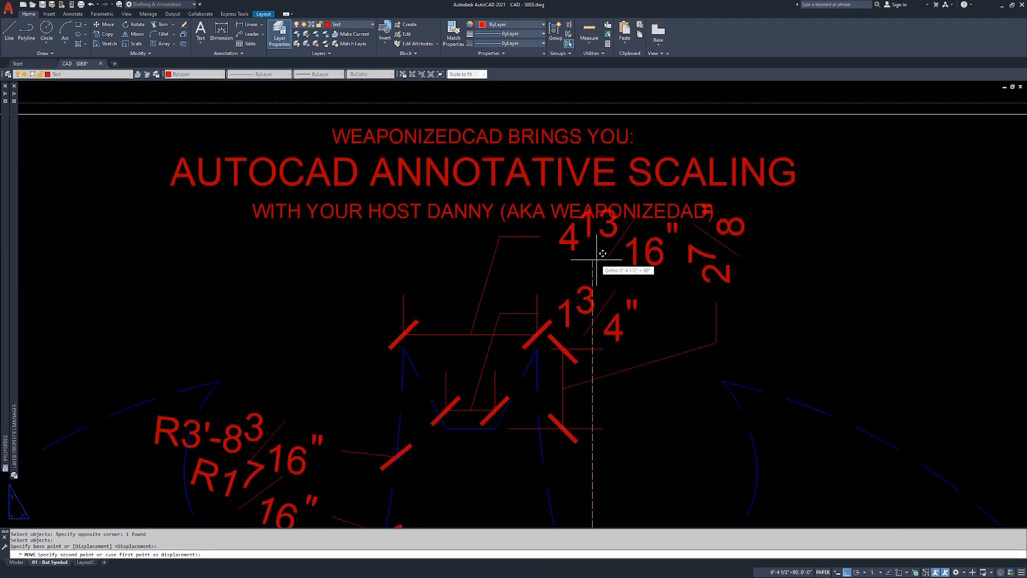
{"action": "left_click", "coordinate": [612, 273]}
{"action": "key", "text": "Escape"}
{"action": "key", "text": "Escape"}
{"action": "scroll", "coordinate": [690, 266], "scroll_direction": "up", "scroll_amount": 5}
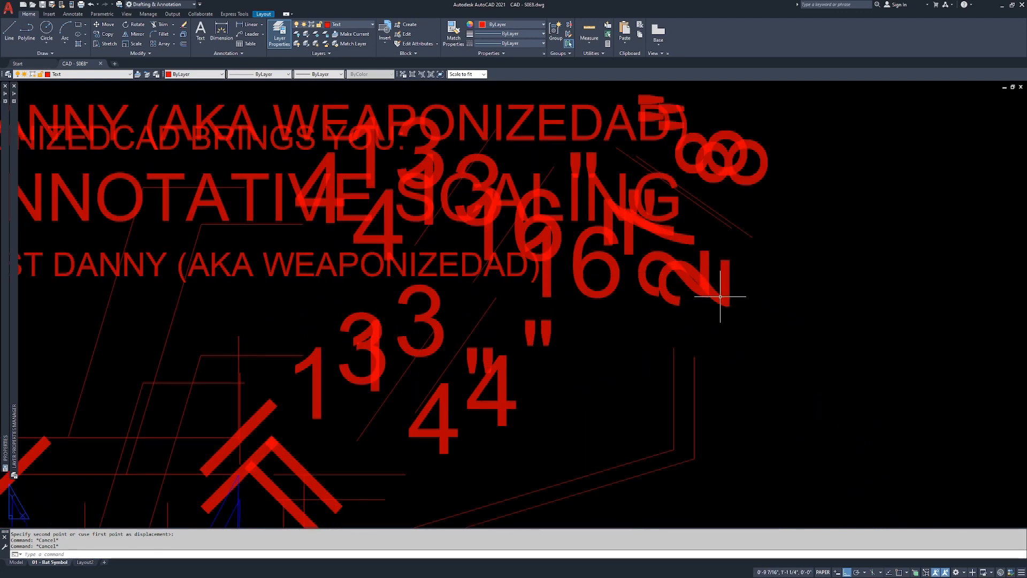
{"action": "key", "text": "Escape"}
{"action": "scroll", "coordinate": [741, 341], "scroll_direction": "down", "scroll_amount": 6}
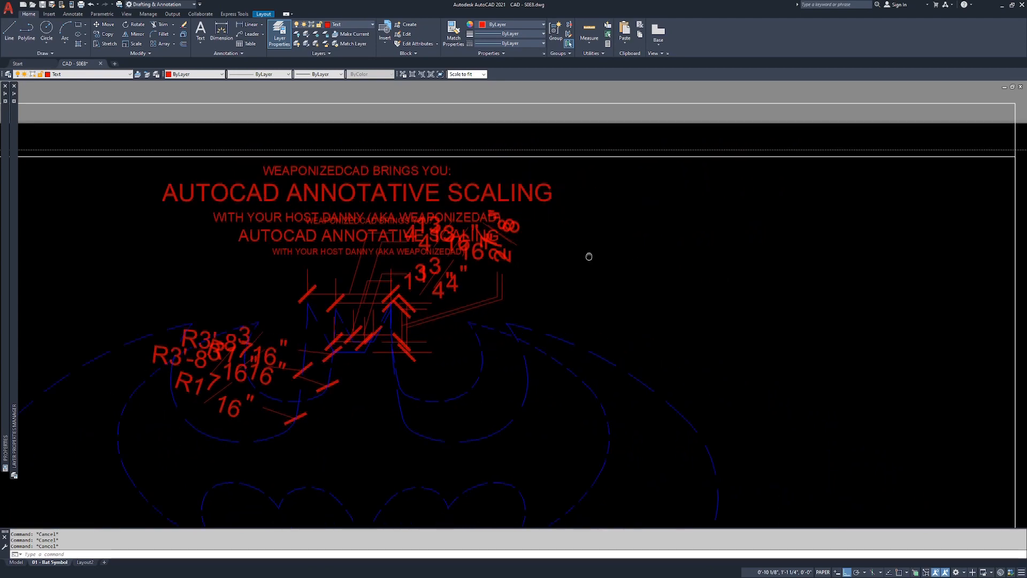
- Nudge one overlapping viewport to line up the 2 7/8" dimension texts of both views for comparison
{"action": "type", "text": "m"}
{"action": "key", "text": "space"}
{"action": "left_click", "coordinate": [1000, 131]}
{"action": "left_click", "coordinate": [976, 124]}
{"action": "key", "text": "space"}
{"action": "scroll", "coordinate": [475, 236], "scroll_direction": "up", "scroll_amount": 3}
{"action": "left_click", "coordinate": [476, 236]}
{"action": "left_click", "coordinate": [473, 235]}
{"action": "type", "text": "m"}
{"action": "key", "text": "space"}
{"action": "type", "text": "p"}
{"action": "key", "text": "space"}
{"action": "key", "text": "space"}
{"action": "left_click", "coordinate": [473, 239]}
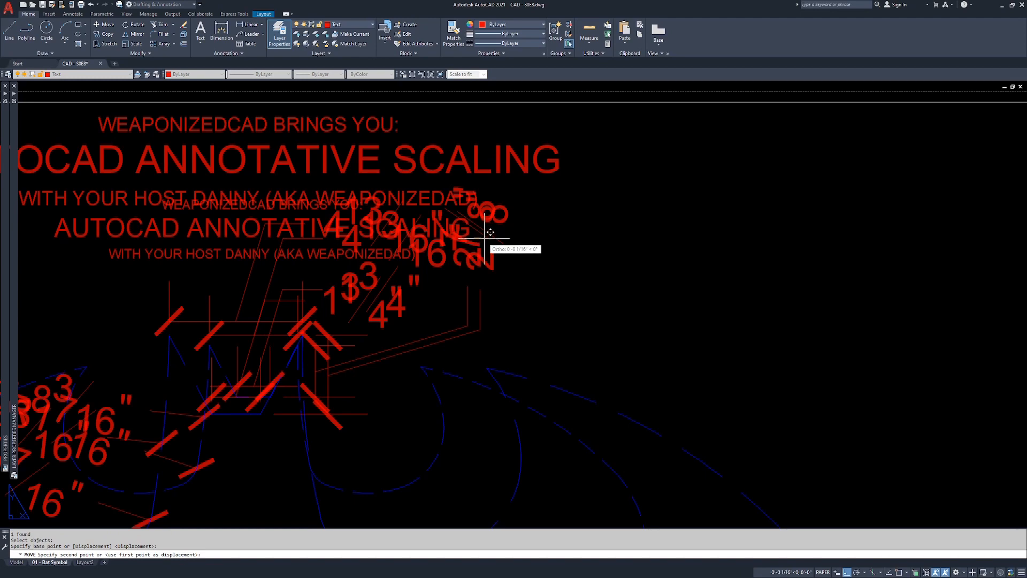
{"action": "left_click", "coordinate": [488, 233]}
{"action": "key", "text": "space"}
{"action": "scroll", "coordinate": [487, 252], "scroll_direction": "up", "scroll_amount": 2}
{"action": "scroll", "coordinate": [487, 252], "scroll_direction": "down", "scroll_amount": 2}
{"action": "scroll", "coordinate": [487, 252], "scroll_direction": "up", "scroll_amount": 2}
{"action": "key", "text": "Escape"}
{"action": "key", "text": "Escape"}
{"action": "scroll", "coordinate": [488, 252], "scroll_direction": "down", "scroll_amount": 4}
{"action": "scroll", "coordinate": [474, 267], "scroll_direction": "down", "scroll_amount": 2}
{"action": "middle_click_drag", "start_coordinate": [466, 279], "coordinate": [507, 245]}
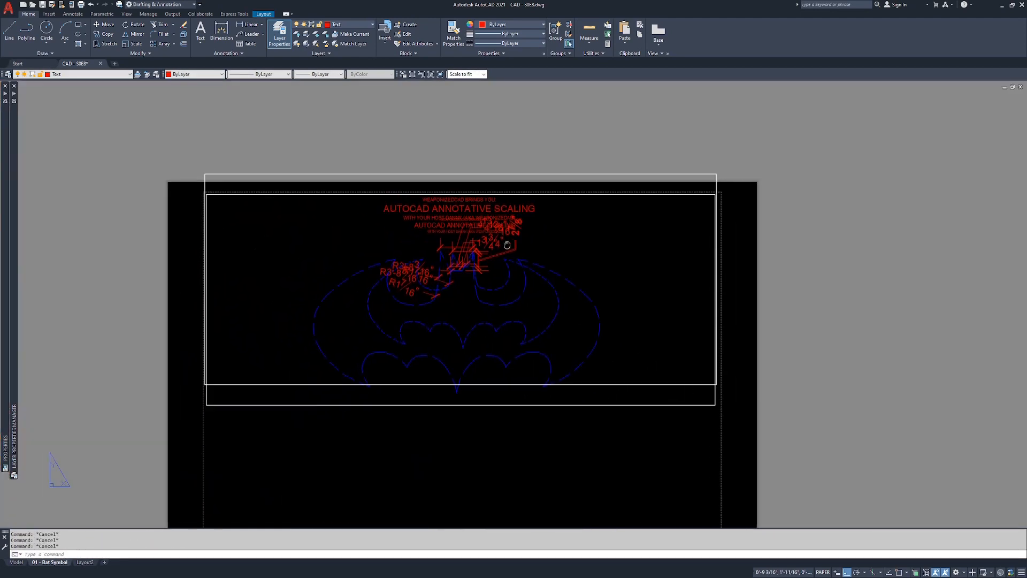
- Undo the viewport moves made for the text size comparison
{"action": "type", "text": "u"}
{"action": "key", "text": "space"}
{"action": "key", "text": "space"}
{"action": "key", "text": "space"}
{"action": "key", "text": "space"}
{"action": "key", "text": "space"}
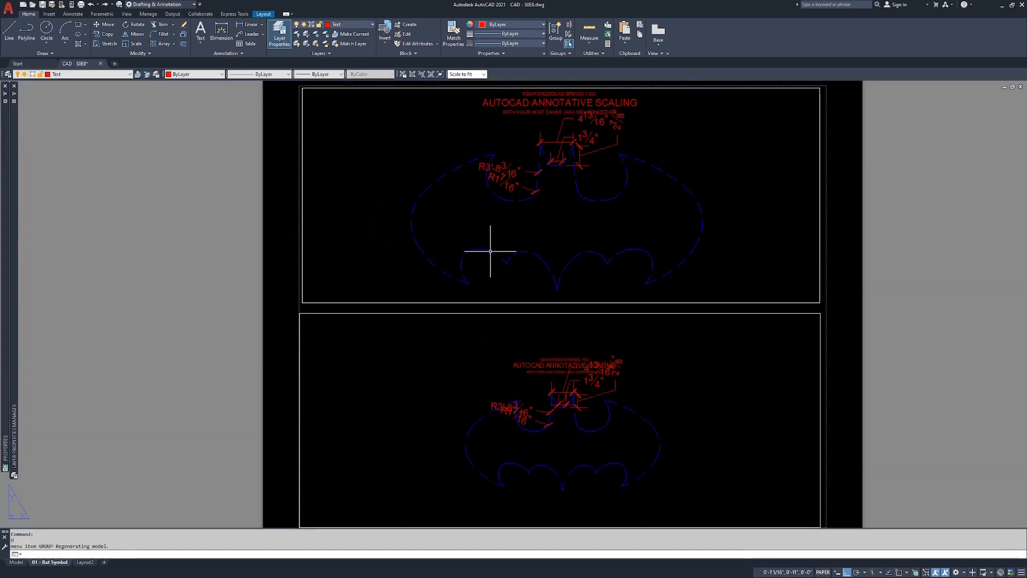
{"action": "left_click", "coordinate": [875, 348]}
{"action": "left_click", "coordinate": [872, 349]}
{"action": "middle_click_drag", "start_coordinate": [872, 349], "coordinate": [838, 344]}
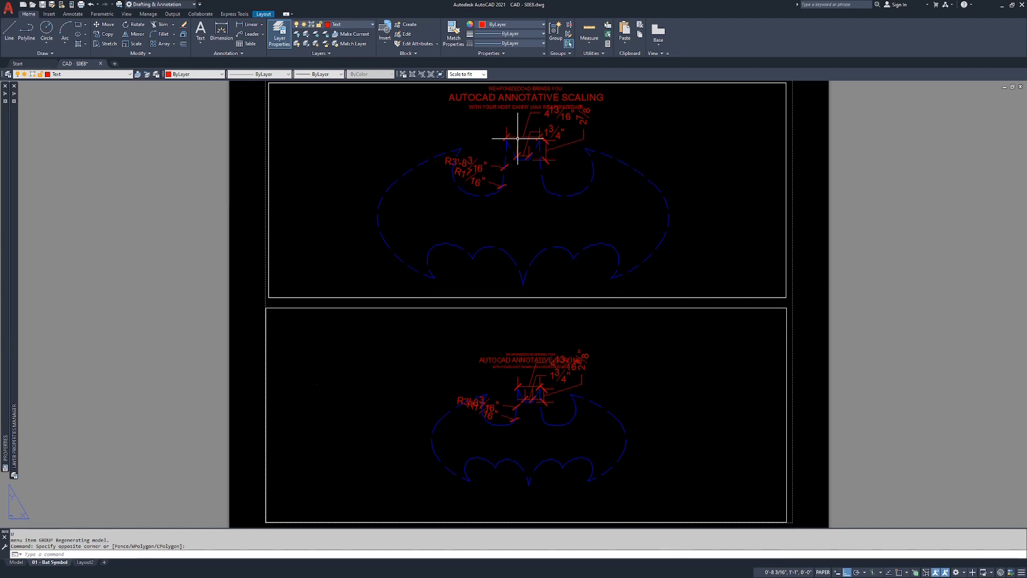
{"action": "key", "text": "Escape"}
{"action": "key", "text": "Escape"}
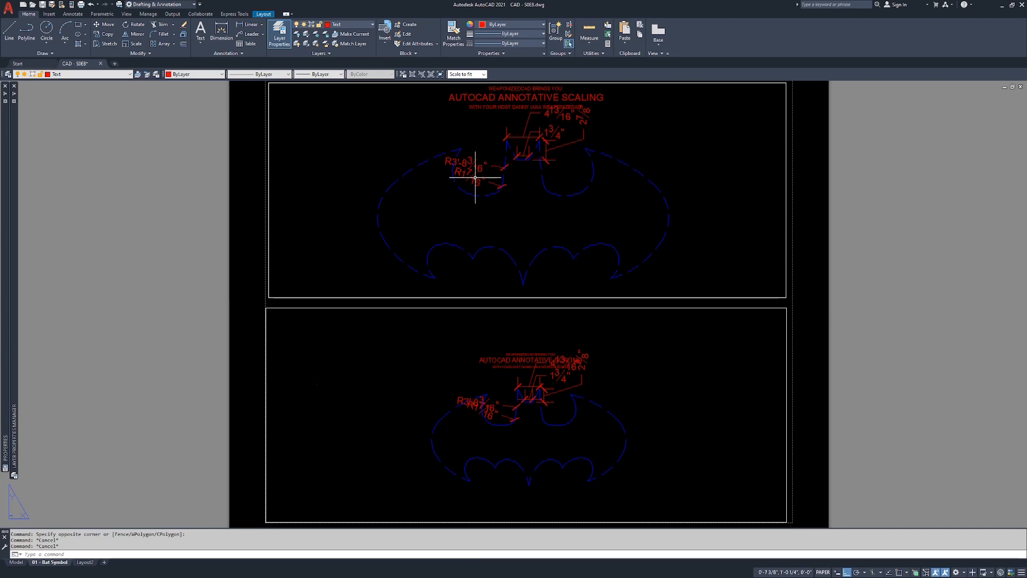
- In the lower viewport, move the R3'-8 3/16" radius dimension's text up and left, clear of the bat's ear
{"action": "double_click", "coordinate": [465, 381]}
{"action": "left_click", "coordinate": [457, 397]}
{"action": "left_click", "coordinate": [477, 401]}
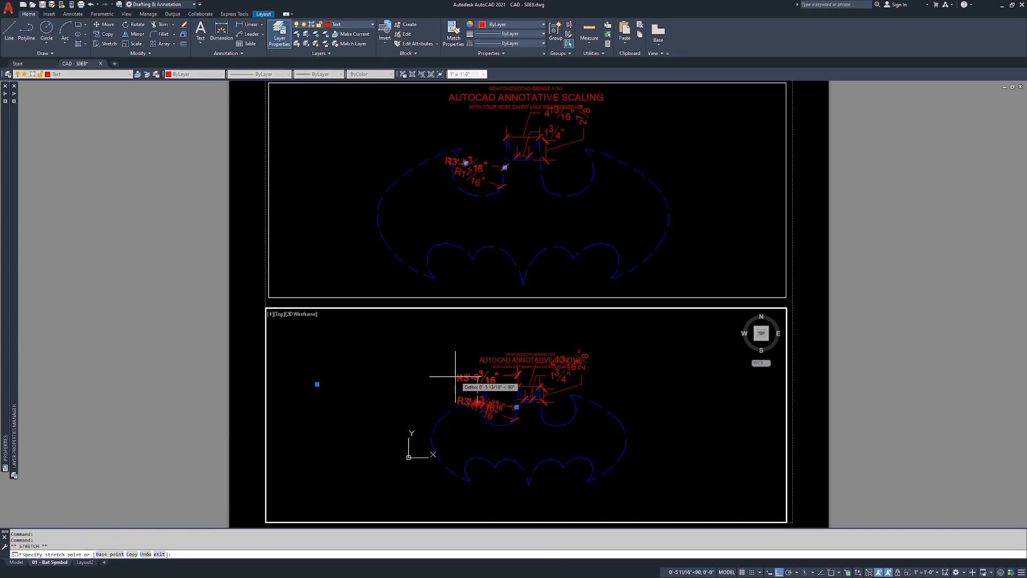
{"action": "left_click", "coordinate": [456, 377]}
{"action": "left_click", "coordinate": [478, 376]}
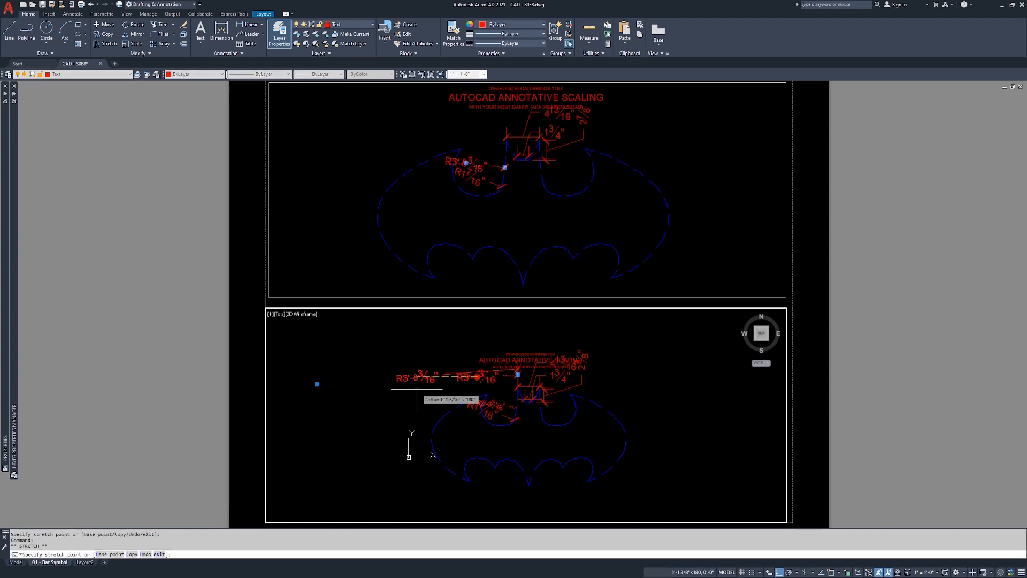
{"action": "left_click", "coordinate": [407, 400]}
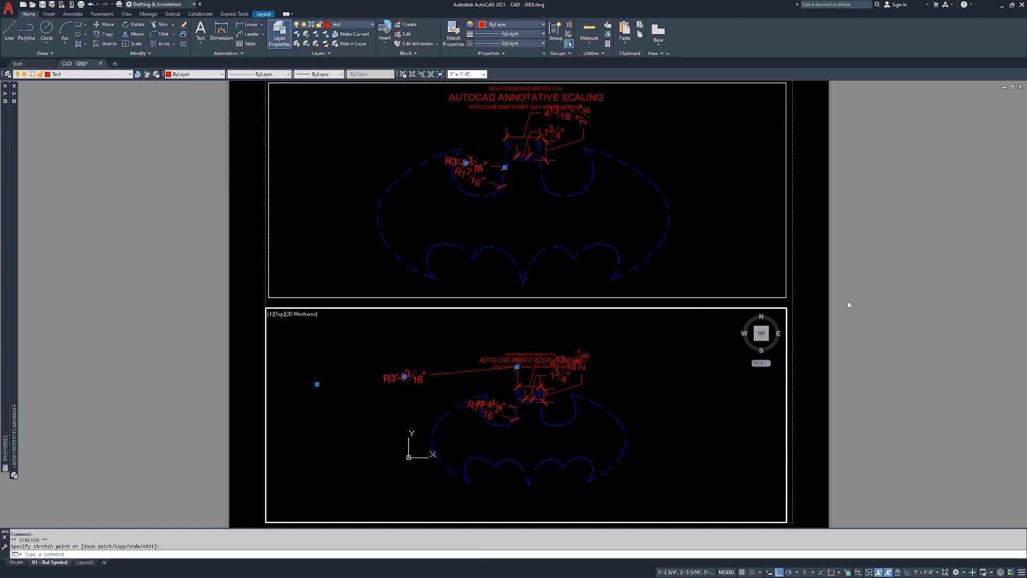
- Stretch the lower viewport's vertical 2 7/8" dimension line to the right, beyond the bat's wing
{"action": "left_click", "coordinate": [545, 390]}
{"action": "left_click", "coordinate": [540, 389]}
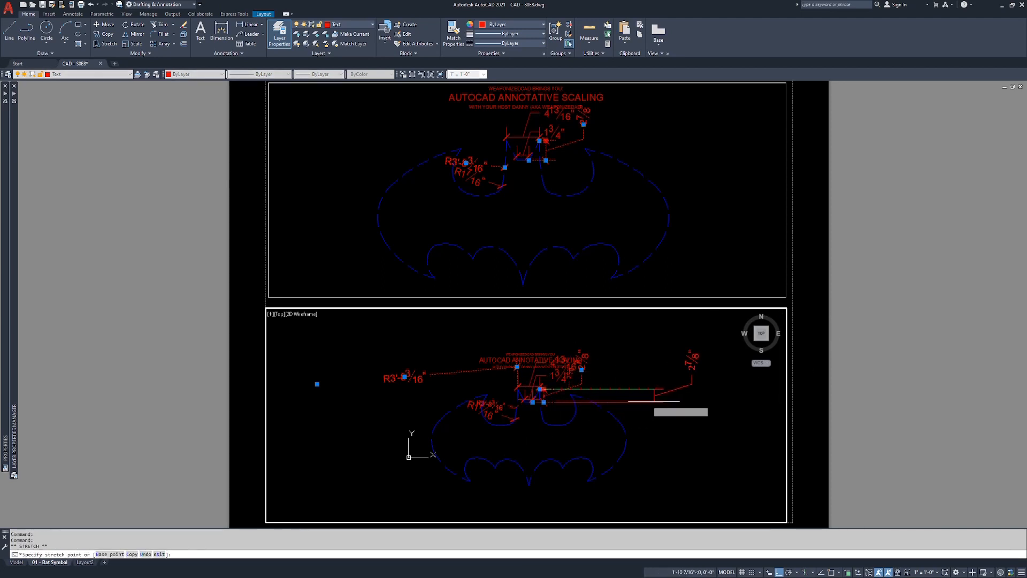
{"action": "left_click", "coordinate": [667, 402]}
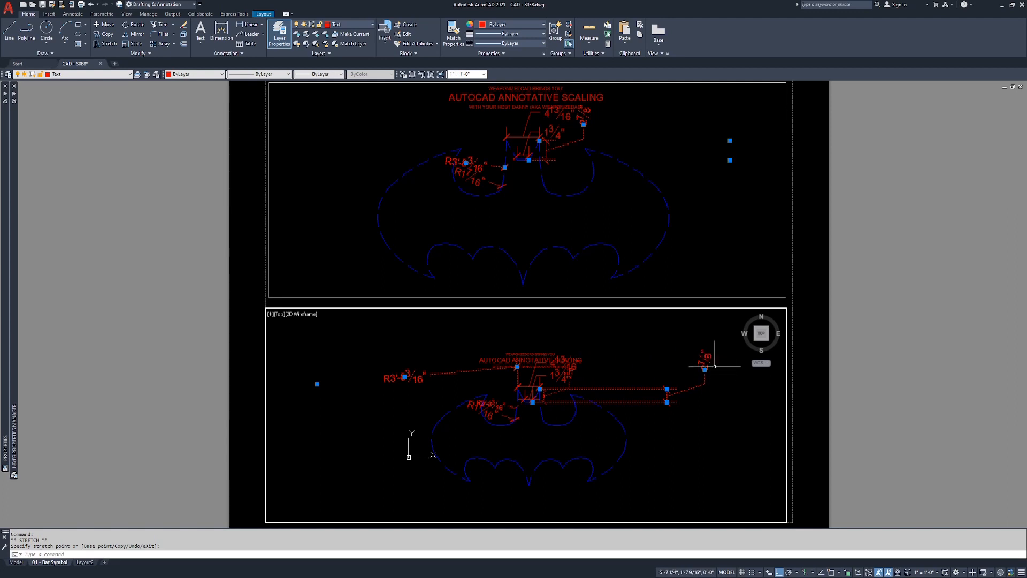
- In the upper viewport, stretch the vertical 2 7/8" dimension line a short distance right, and return to paper space
{"action": "left_click", "coordinate": [562, 168]}
{"action": "key", "text": "Escape"}
{"action": "key", "text": "Escape"}
{"action": "left_click", "coordinate": [558, 145]}
{"action": "left_click", "coordinate": [547, 141]}
{"action": "left_click", "coordinate": [546, 140]}
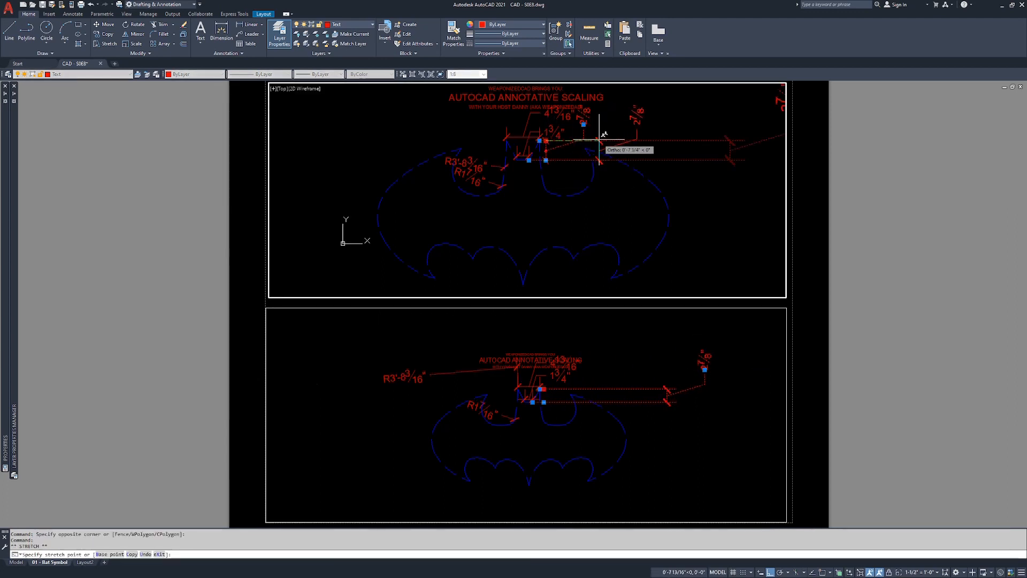
{"action": "key", "text": "Escape"}
{"action": "key", "text": "Escape"}
{"action": "double_click", "coordinate": [838, 265]}
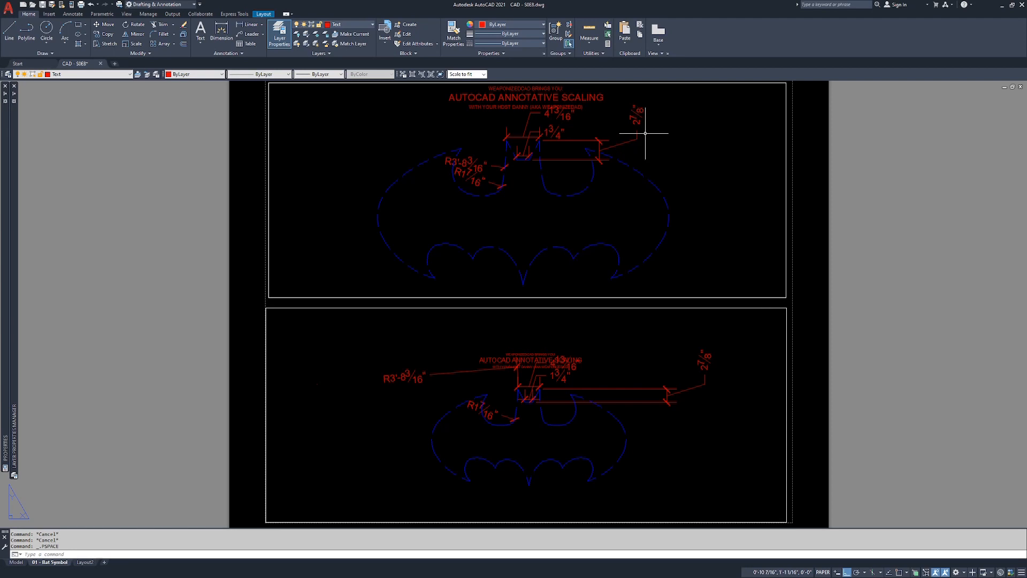
- Select the vertical 2 7/8" dimension to examine its separate scale representations in both viewports, then clear the selection
{"action": "double_click", "coordinate": [662, 132]}
{"action": "left_click", "coordinate": [659, 132]}
{"action": "left_click", "coordinate": [631, 135]}
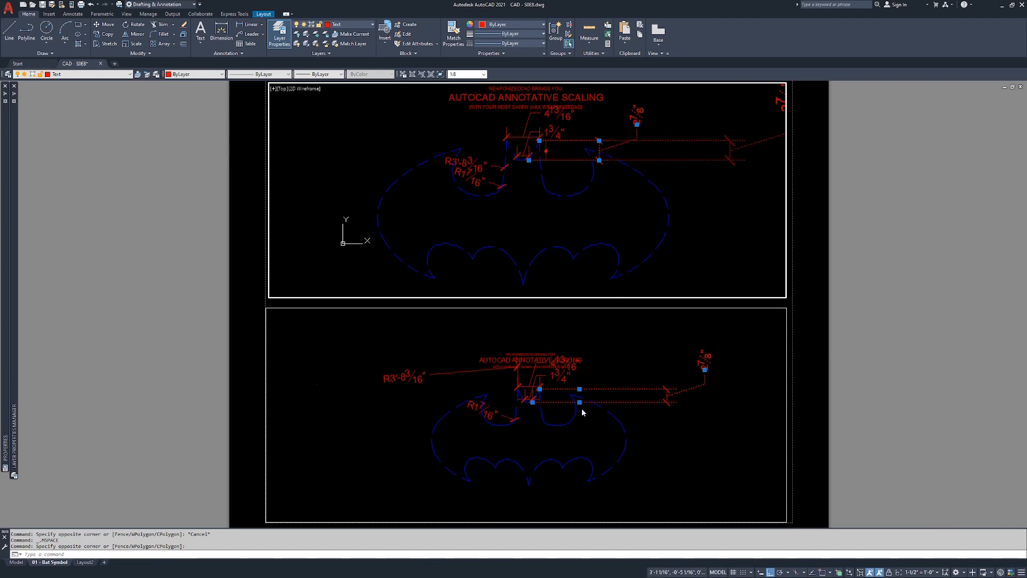
{"action": "double_click", "coordinate": [854, 225]}
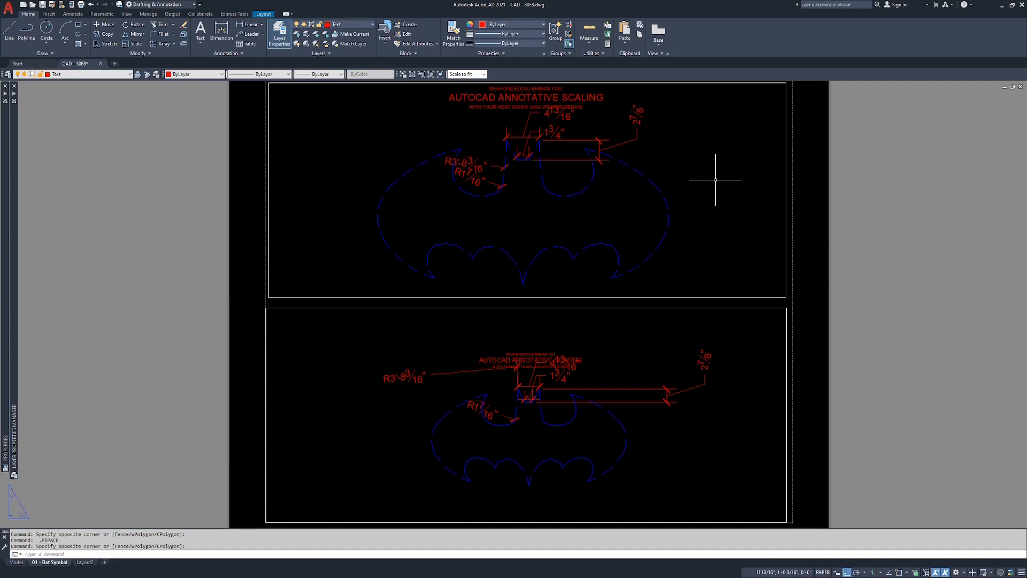
{"action": "double_click", "coordinate": [682, 168]}
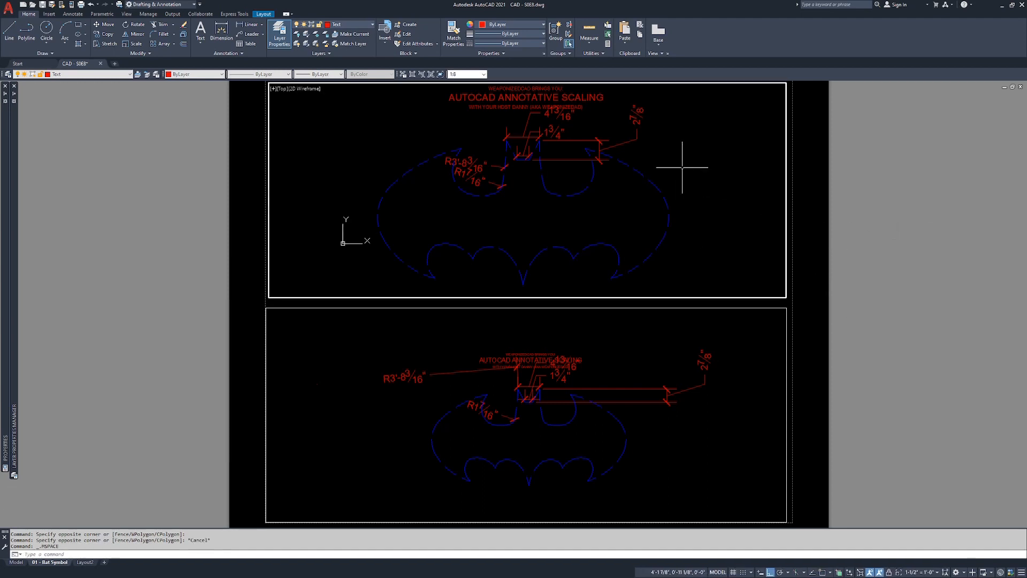
{"action": "left_click", "coordinate": [603, 140]}
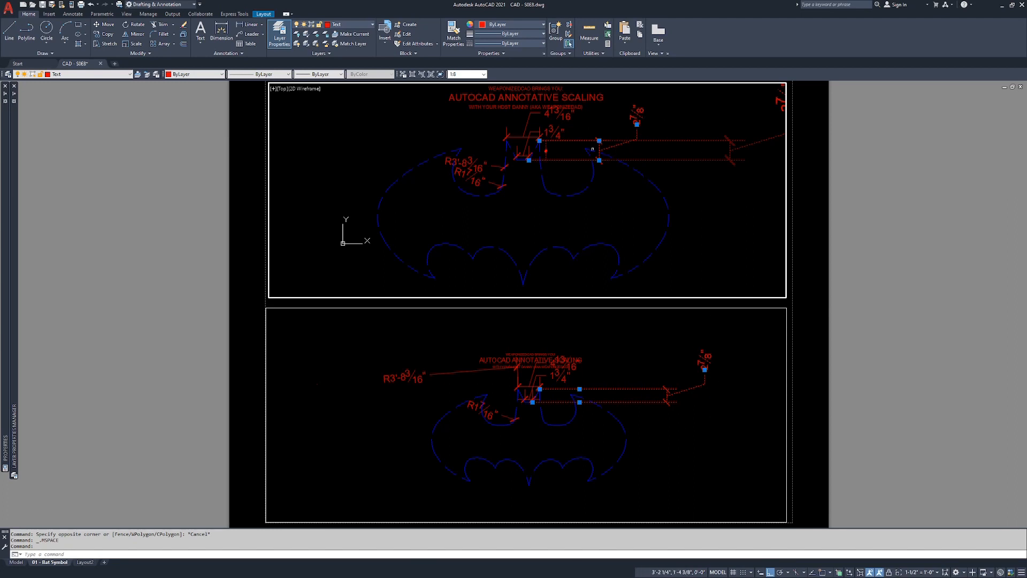
{"action": "left_click", "coordinate": [679, 383]}
{"action": "left_click", "coordinate": [667, 383]}
{"action": "key", "text": "Escape"}
{"action": "key", "text": "Escape"}
{"action": "key", "text": "Escape"}
- In the lower viewport, stretch the vertical 2 7/8" dimension line back left, closer to the bat symbol
{"action": "left_click", "coordinate": [663, 375]}
{"action": "left_click", "coordinate": [651, 392]}
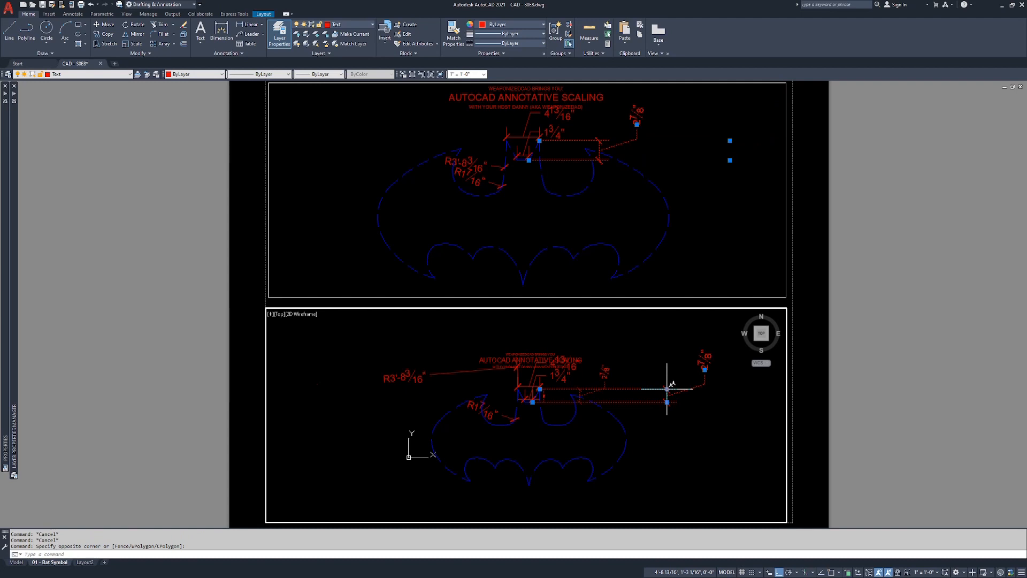
{"action": "left_click", "coordinate": [667, 389]}
{"action": "left_click", "coordinate": [634, 388]}
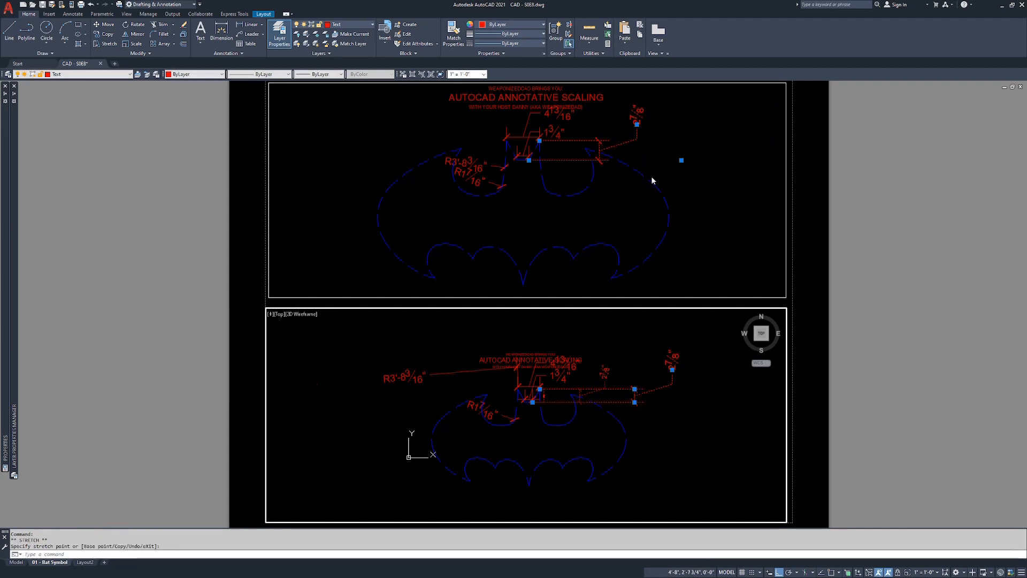
- In the upper viewport, stretch the vertical 2 7/8" dimension line right, near the bat's wing tip
{"action": "left_click", "coordinate": [690, 160]}
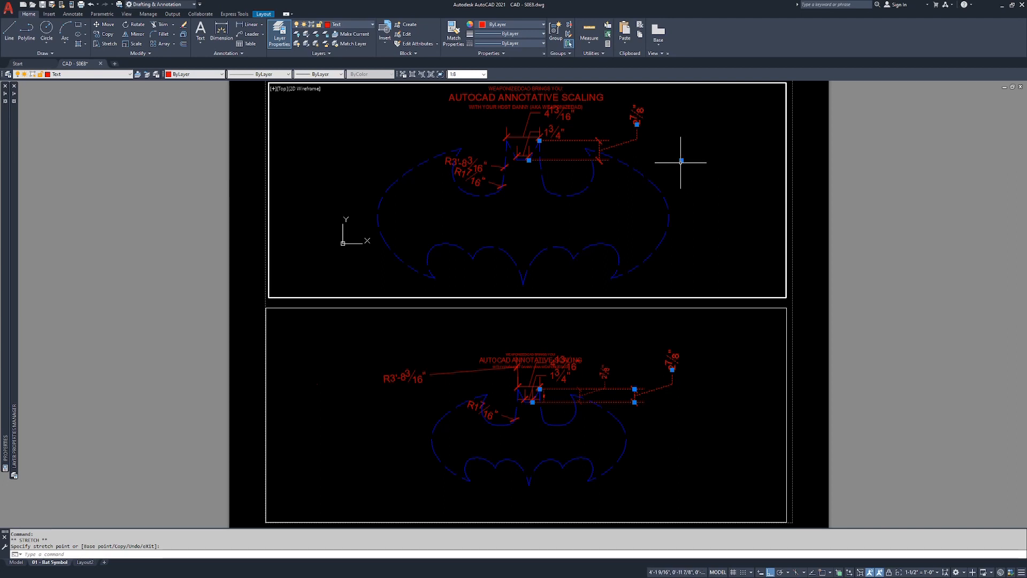
{"action": "left_click", "coordinate": [682, 160]}
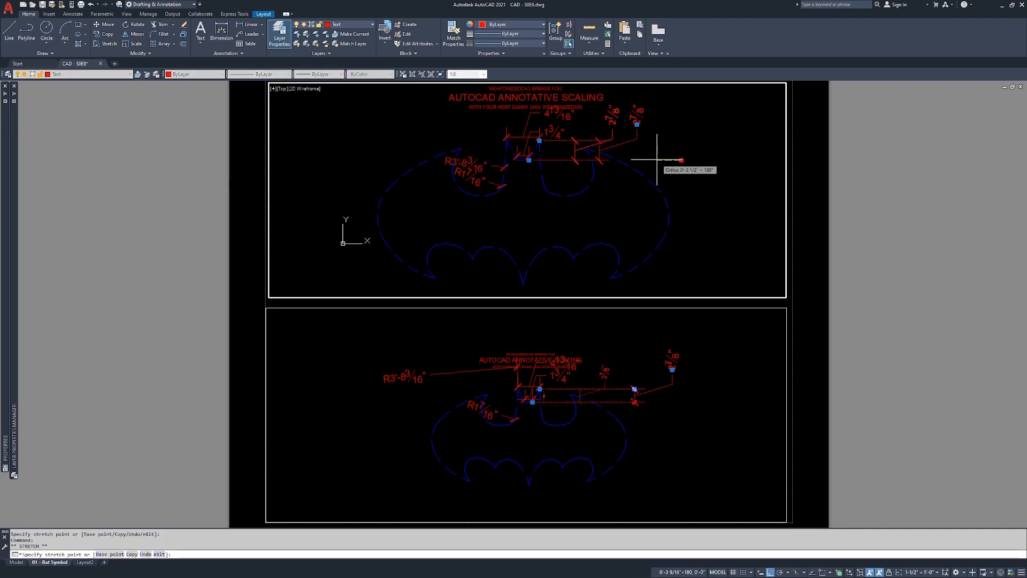
{"action": "left_click", "coordinate": [668, 159]}
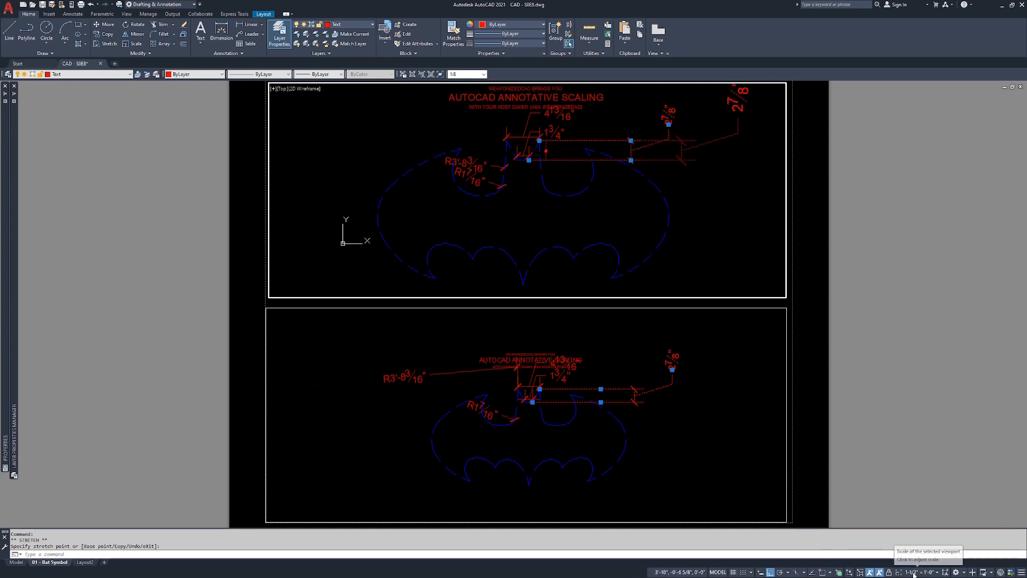
{"action": "left_click", "coordinate": [708, 176]}
{"action": "left_click", "coordinate": [709, 225]}
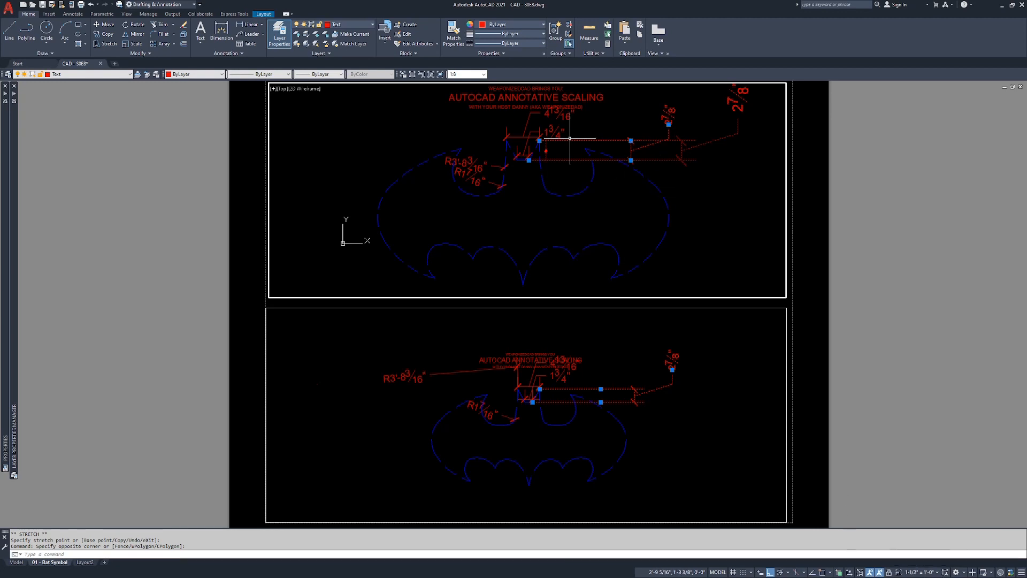
{"action": "left_click", "coordinate": [630, 140]}
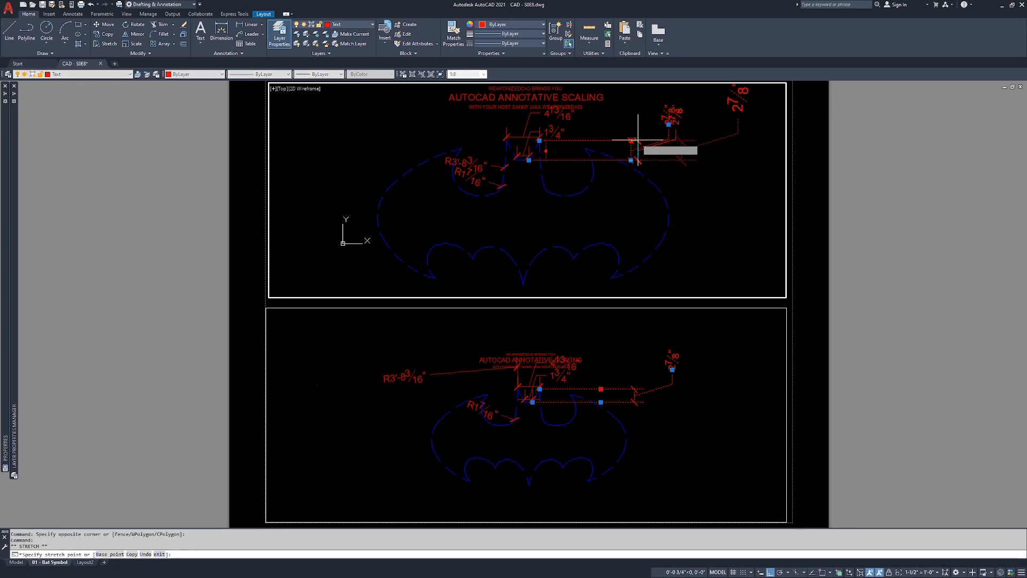
- In the lower viewport, stretch the vertical 2 7/8" dimension line right, beyond the bat's wing, and return to paper space with nothing selected
{"action": "left_click", "coordinate": [698, 399]}
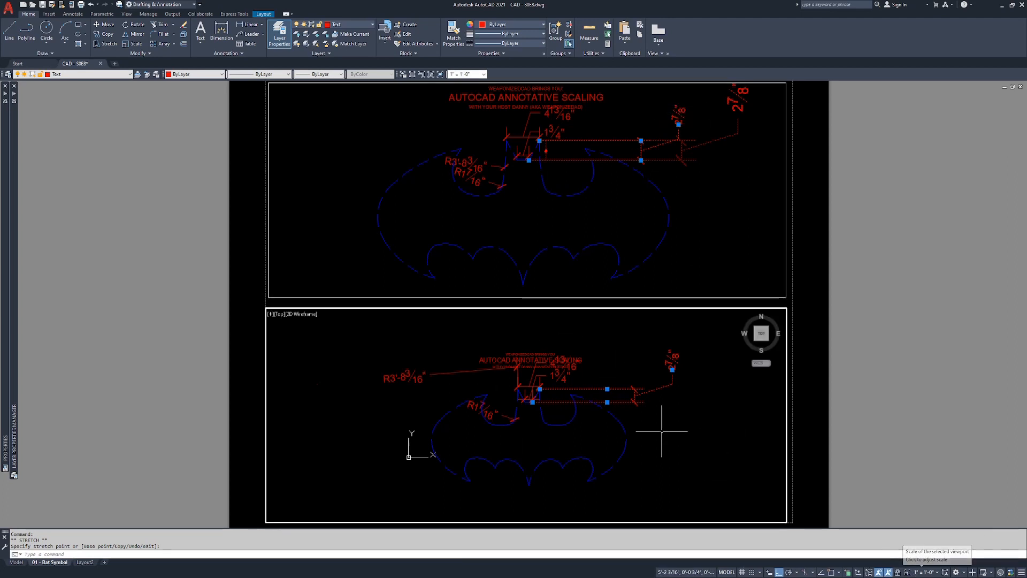
{"action": "left_click", "coordinate": [750, 428]}
{"action": "left_click", "coordinate": [703, 426]}
{"action": "key", "text": "Escape"}
{"action": "key", "text": "Escape"}
{"action": "left_click", "coordinate": [653, 380]}
{"action": "left_click", "coordinate": [635, 406]}
{"action": "left_click", "coordinate": [635, 389]}
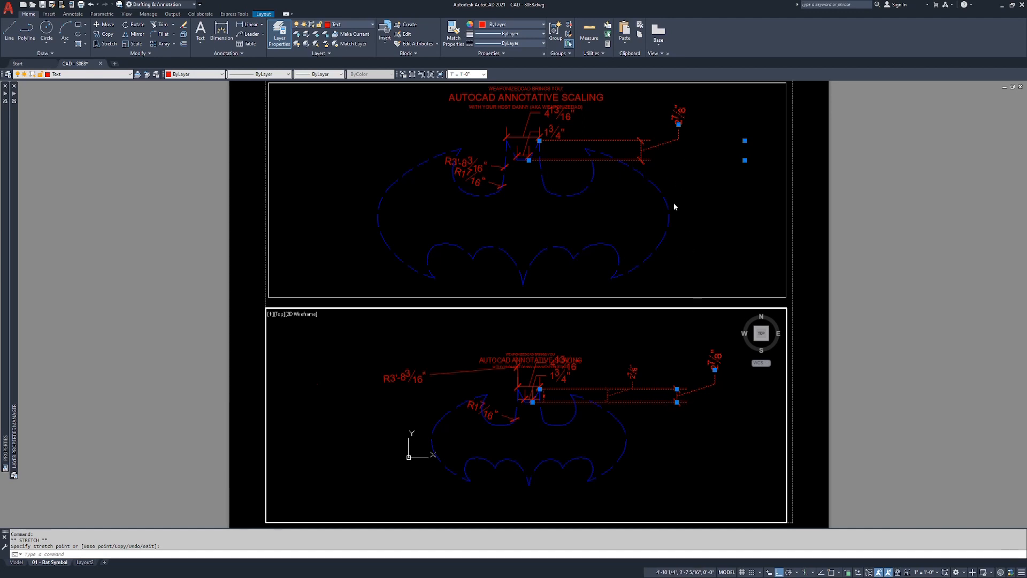
{"action": "double_click", "coordinate": [827, 217]}
{"action": "key", "text": "Escape"}
{"action": "key", "text": "Escape"}
{"action": "key", "text": "Escape"}
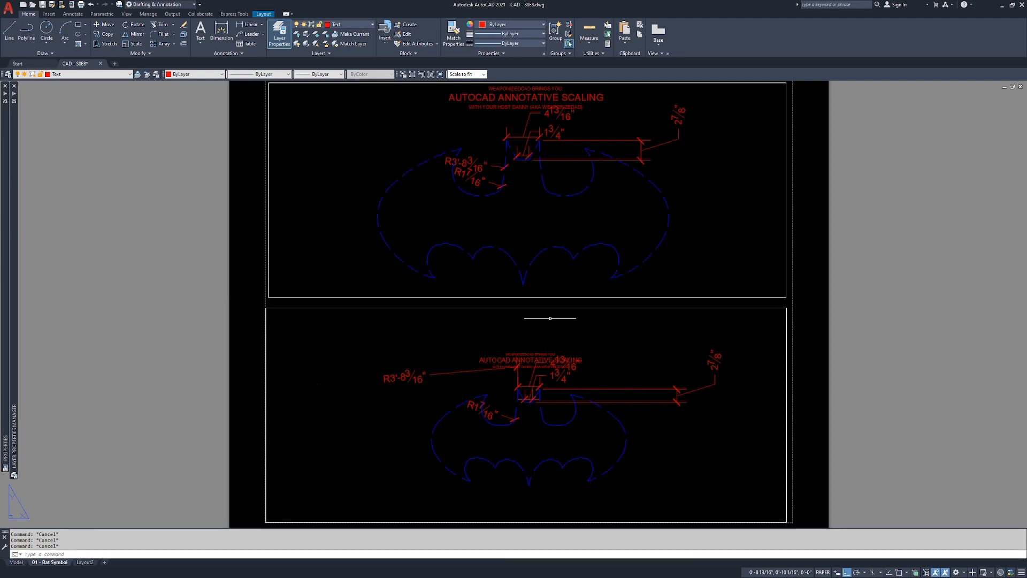
- In the lower viewport, move the R1 7/16" radius dimension's text left, outside the bat's wing
{"action": "double_click", "coordinate": [490, 410]}
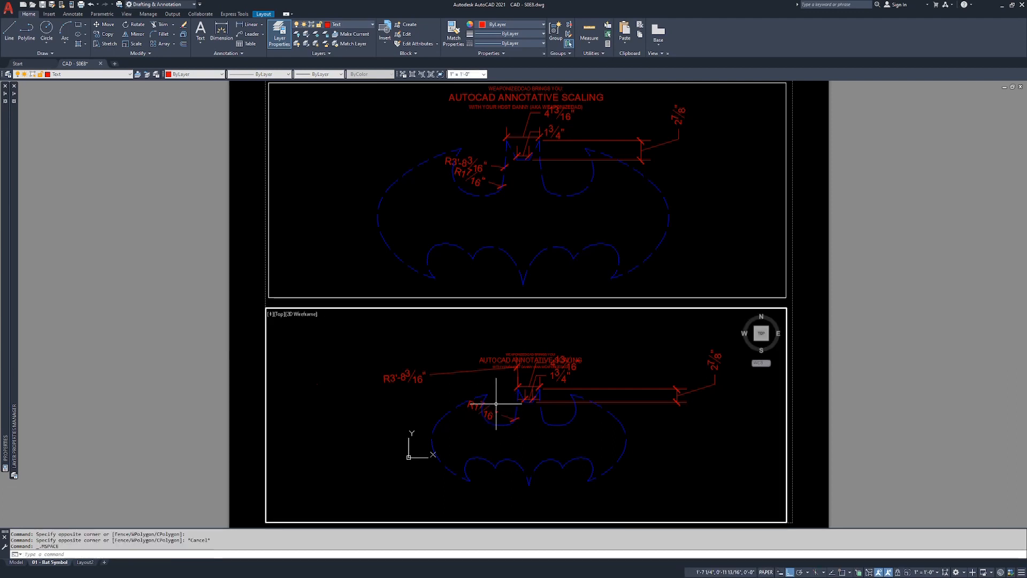
{"action": "left_click", "coordinate": [490, 410]}
{"action": "left_click", "coordinate": [489, 417]}
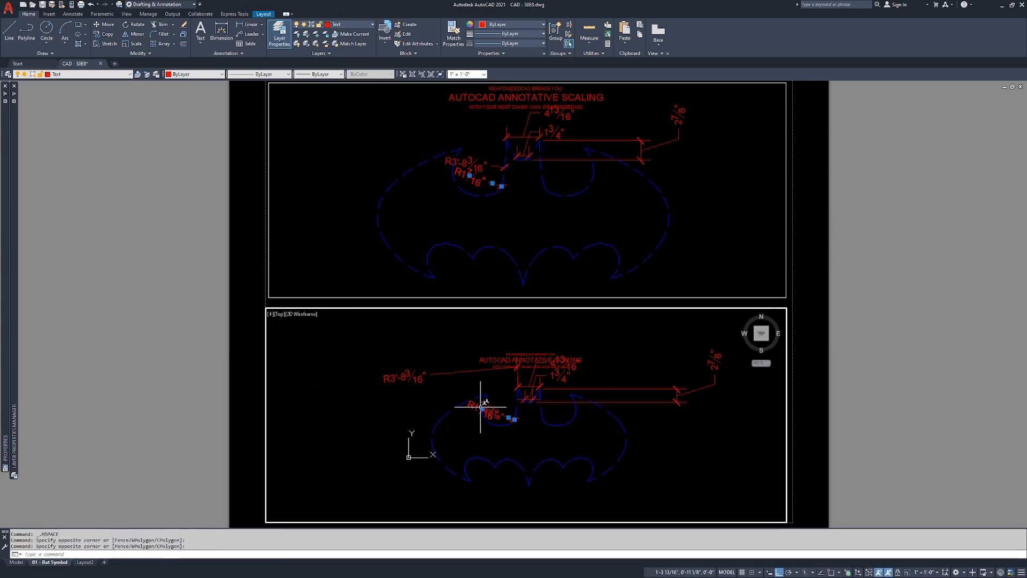
{"action": "left_click", "coordinate": [484, 405]}
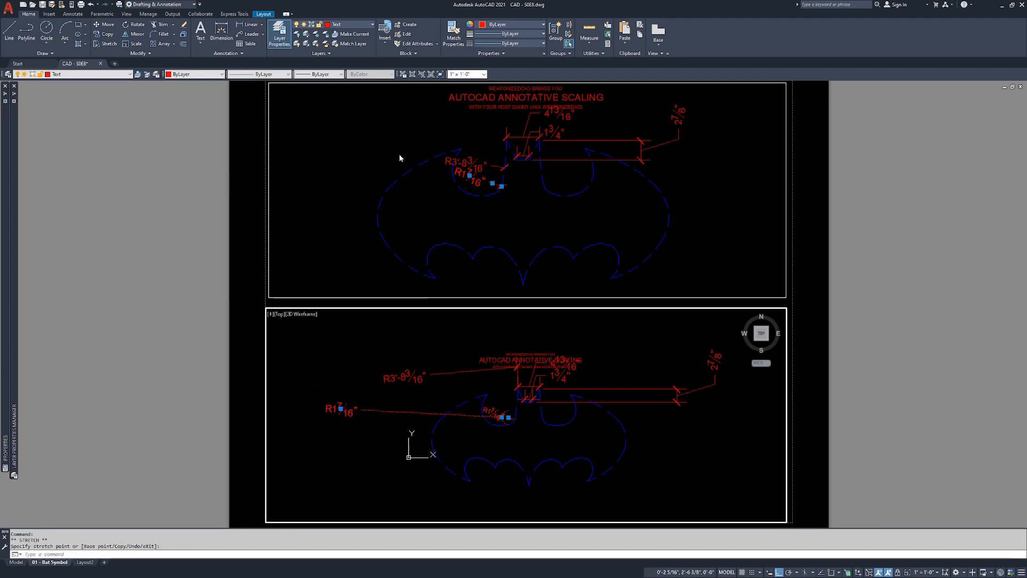
- In the upper viewport, move the R1 7/16" radius dimension's text left, just outside the bat's wing
{"action": "left_click", "coordinate": [406, 171]}
{"action": "key", "text": "Escape"}
{"action": "key", "text": "Escape"}
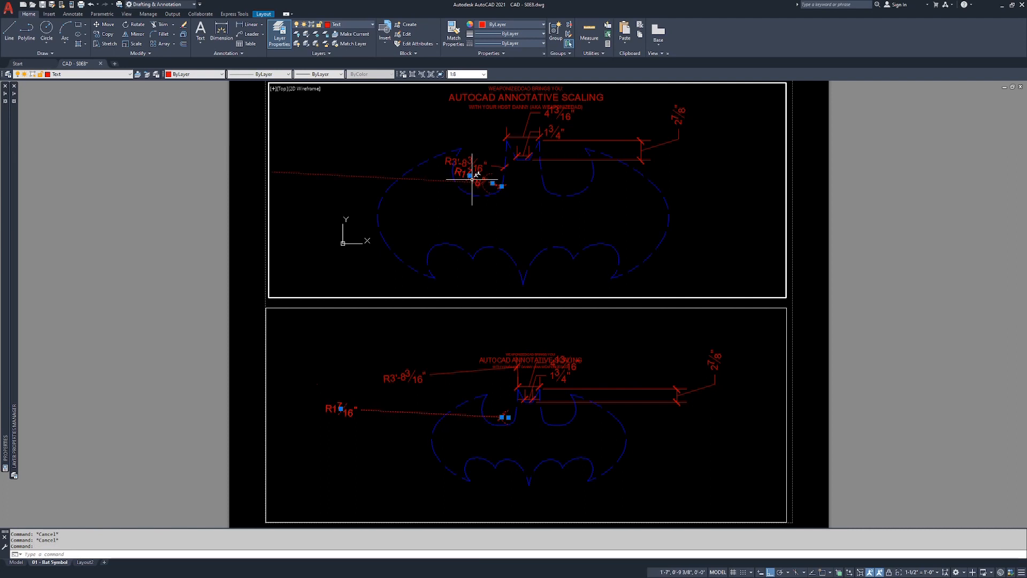
{"action": "left_click", "coordinate": [470, 175]}
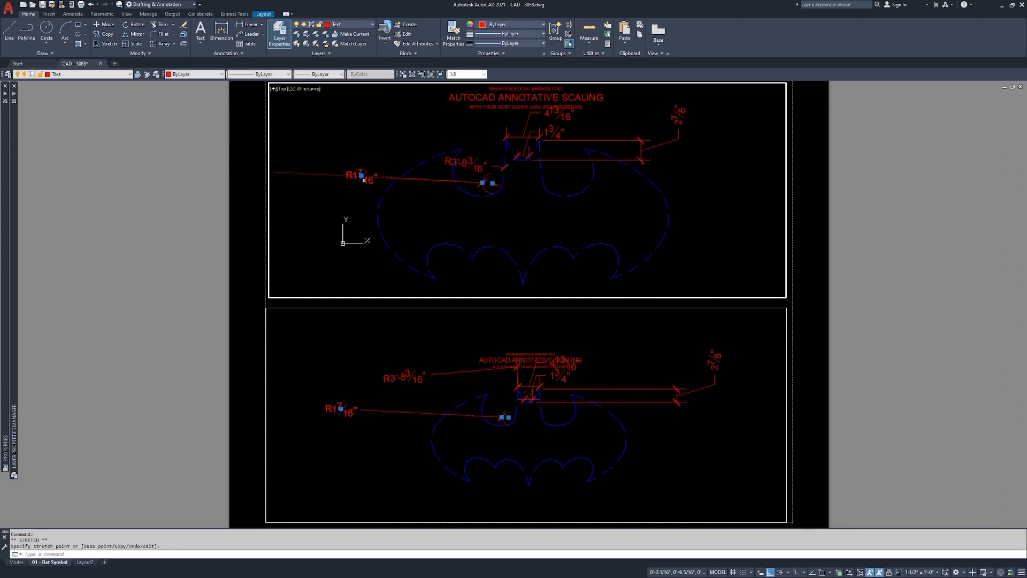
{"action": "key", "text": "Escape"}
{"action": "key", "text": "Escape"}
- Select the R1 7/16" radius dimension to examine its separate scale representations, then clear the selection
{"action": "left_click", "coordinate": [375, 156]}
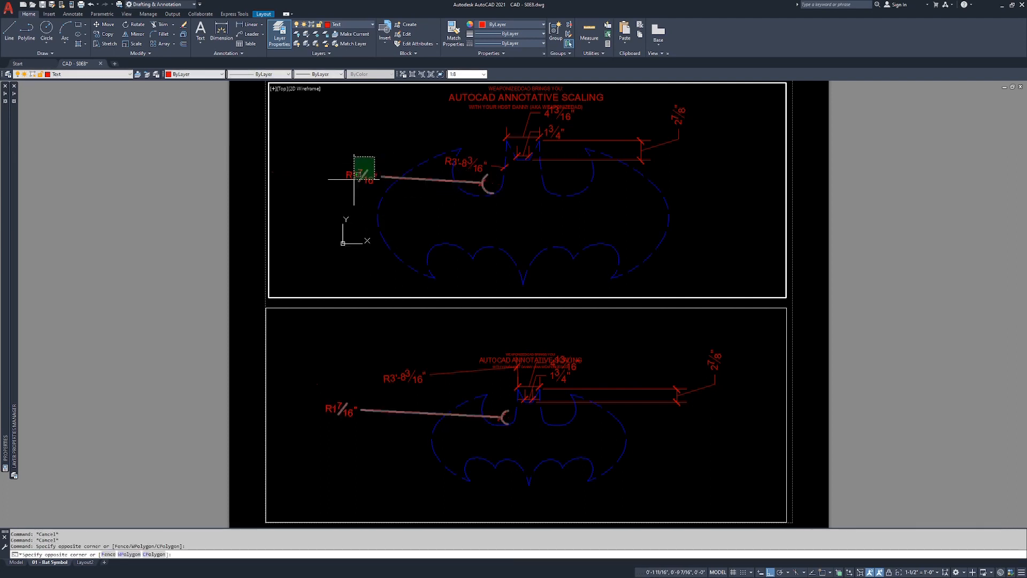
{"action": "left_click", "coordinate": [355, 177]}
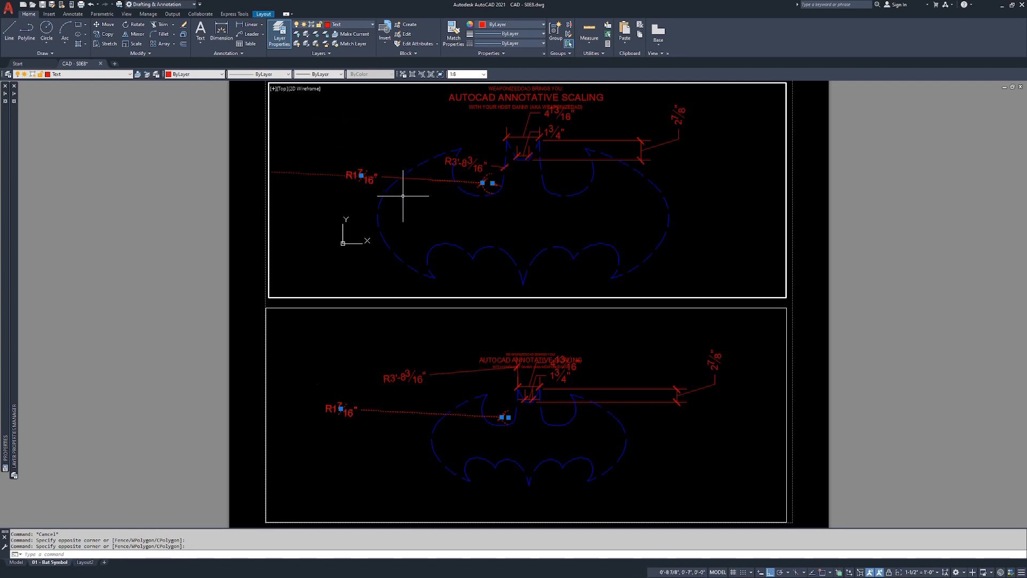
{"action": "key", "text": "Escape"}
{"action": "key", "text": "Escape"}
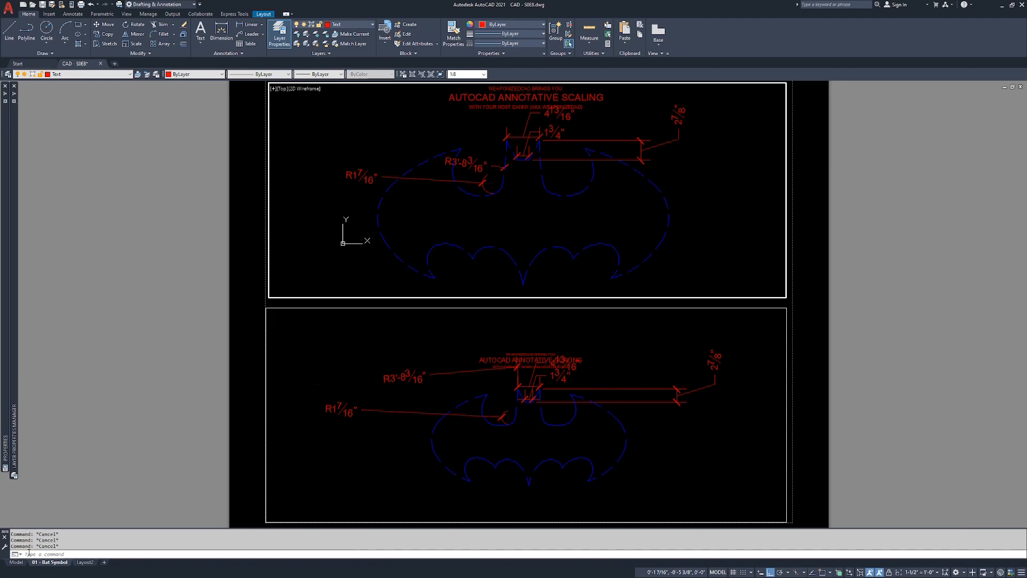
- In model space, add annotative multiline text reading "TEST TEST TEST" inside the middle of the bat symbol
{"action": "left_click", "coordinate": [16, 562]}
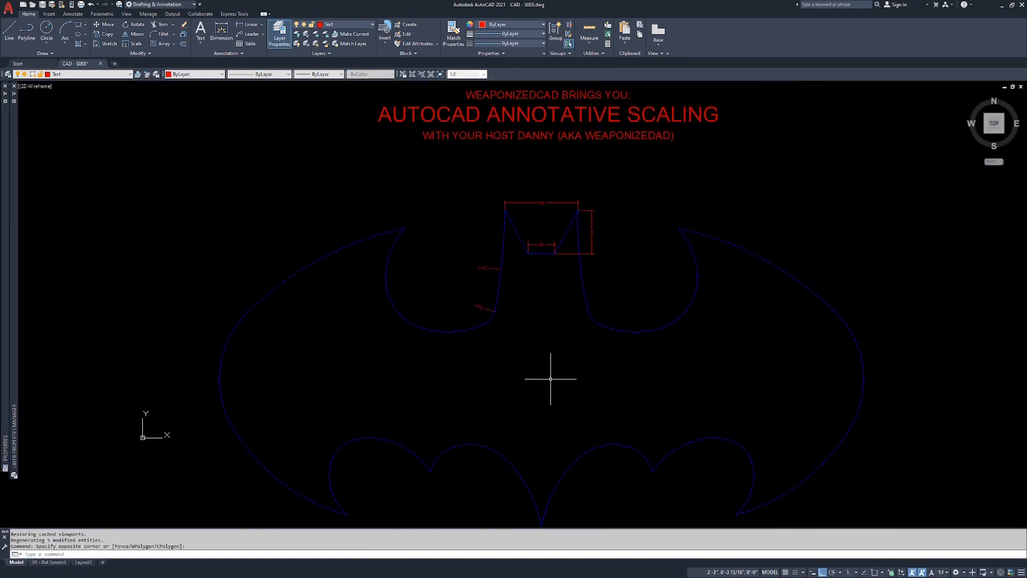
{"action": "key", "text": "Escape"}
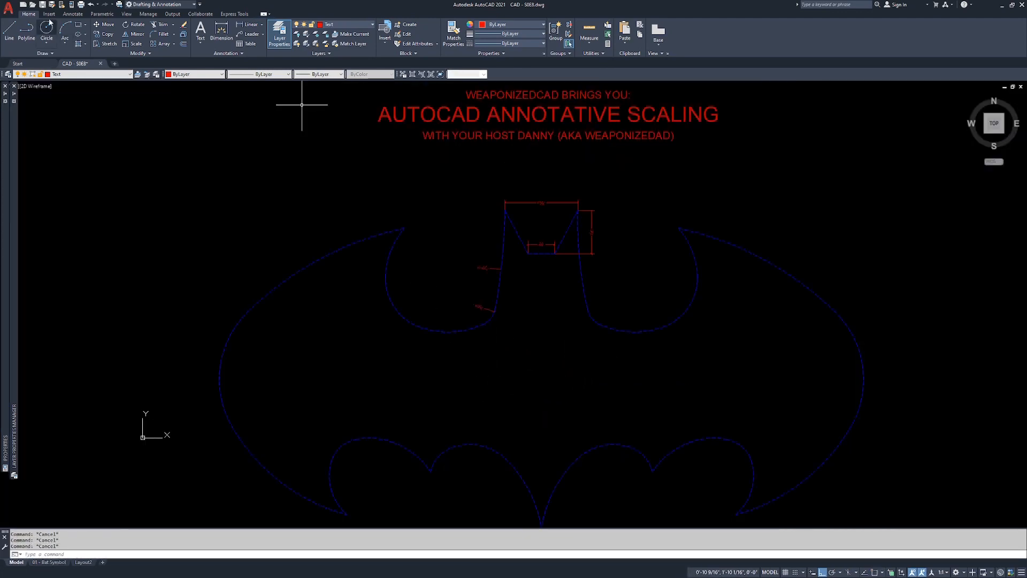
{"action": "left_click", "coordinate": [73, 14]}
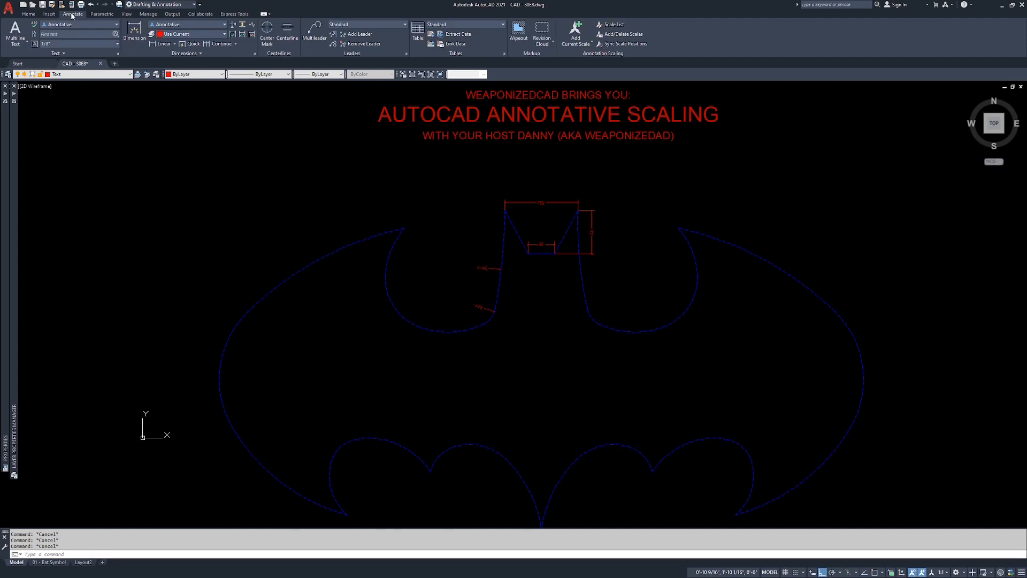
{"action": "left_click", "coordinate": [15, 30]}
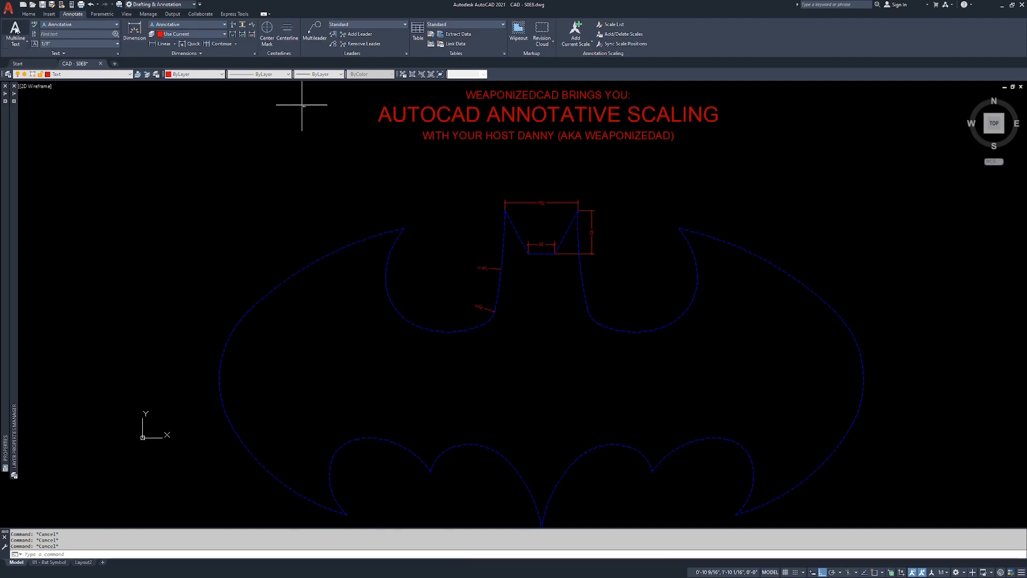
{"action": "left_click", "coordinate": [500, 387]}
{"action": "left_click", "coordinate": [644, 412]}
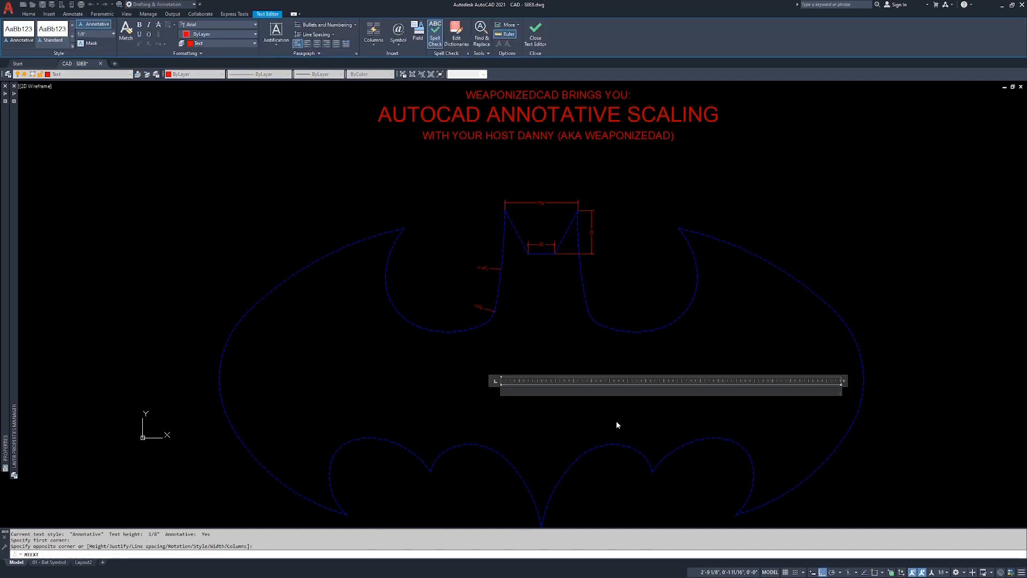
{"action": "type", "text": "TEST TEST TEST"}
{"action": "left_click", "coordinate": [579, 325]}
- Move the "TEST TEST TEST" text a short distance right to center it in the bat symbol
{"action": "key", "text": "Escape"}
{"action": "key", "text": "Escape"}
{"action": "left_click", "coordinate": [533, 374]}
{"action": "left_click", "coordinate": [497, 403]}
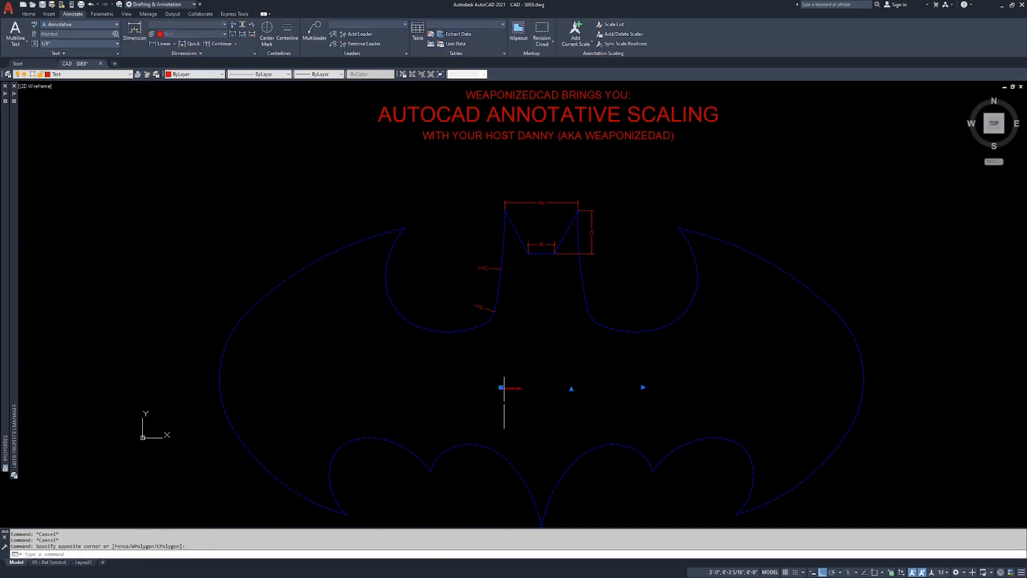
{"action": "left_click", "coordinate": [501, 387]}
{"action": "left_click", "coordinate": [525, 387]}
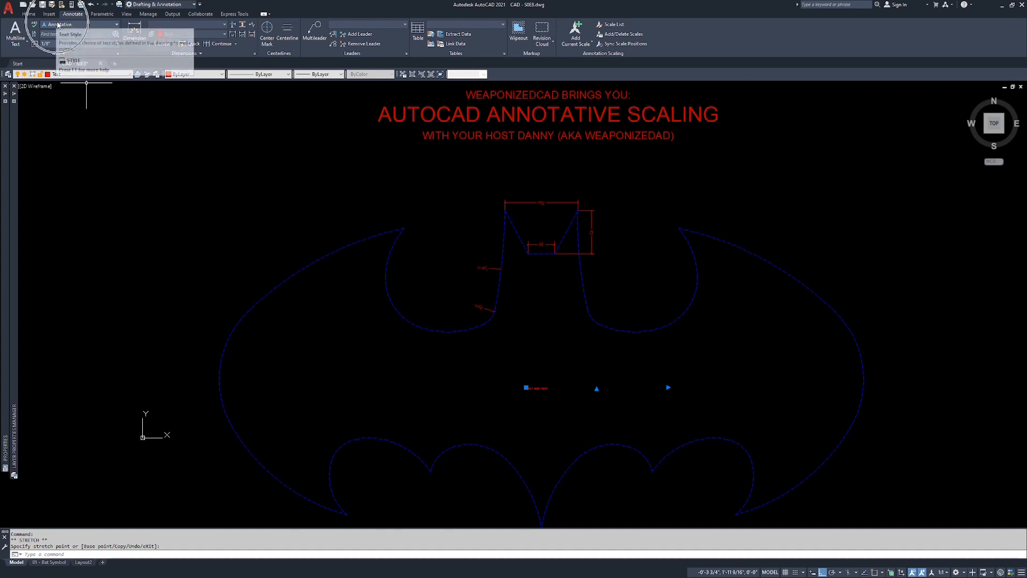
- Examine the Annotative text style's paper text height and annotative setting with the STYLE command, and close it without changes
{"action": "key", "text": "Escape"}
{"action": "key", "text": "Escape"}
{"action": "type", "text": "STY"}
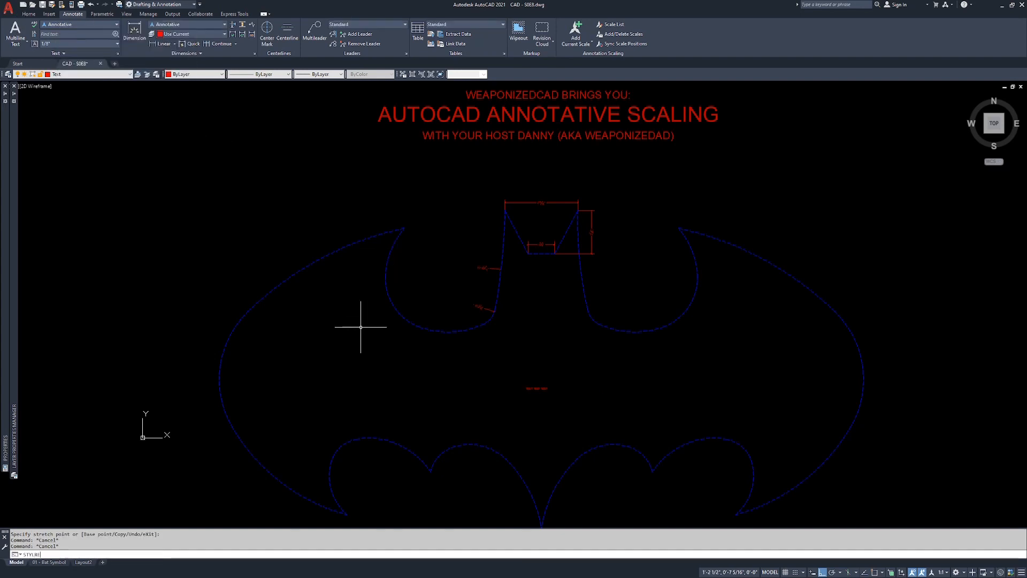
{"action": "type", "text": "LE"}
{"action": "key", "text": "Return"}
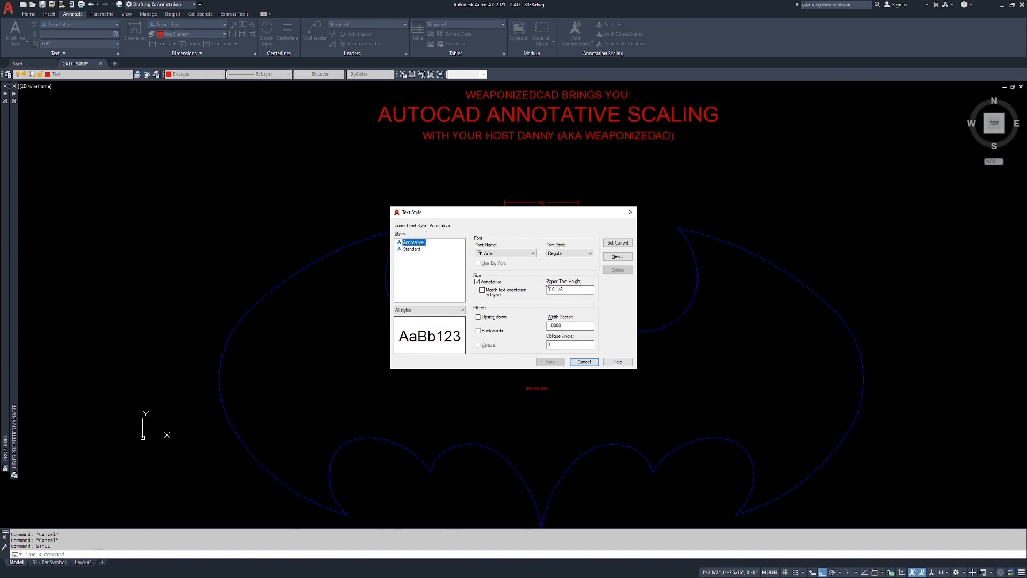
{"action": "left_click", "coordinate": [583, 361]}
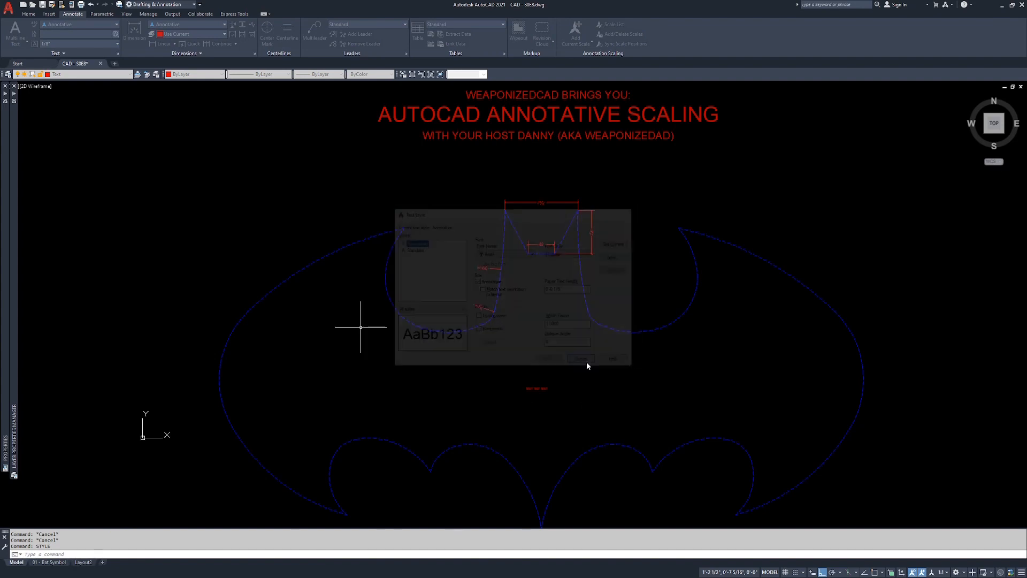
- Switch to the 01 - Bat Symbol layout and check how the test text displays in the viewports
{"action": "left_click", "coordinate": [48, 562]}
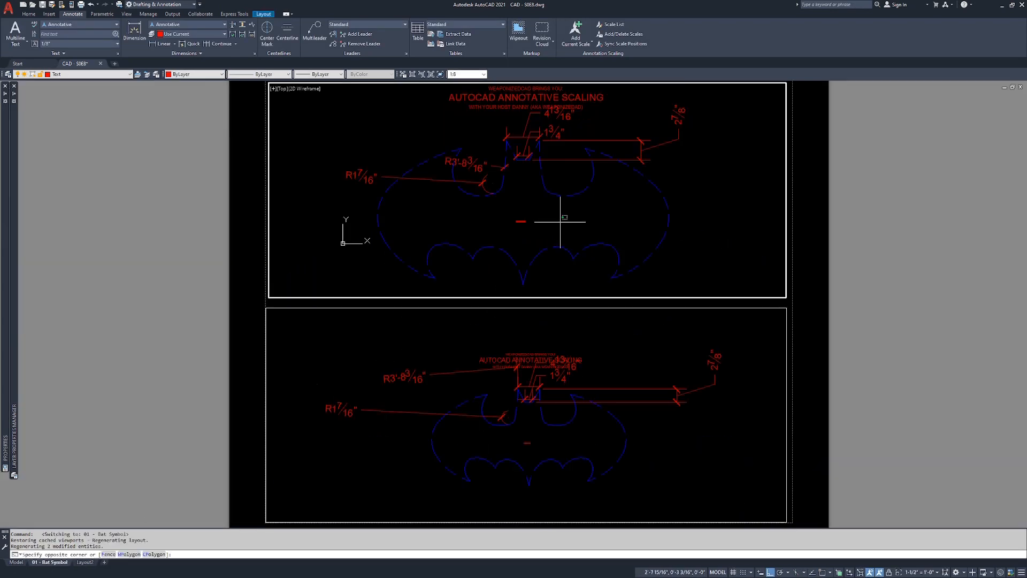
{"action": "left_click", "coordinate": [535, 221]}
{"action": "key", "text": "Escape"}
{"action": "key", "text": "Escape"}
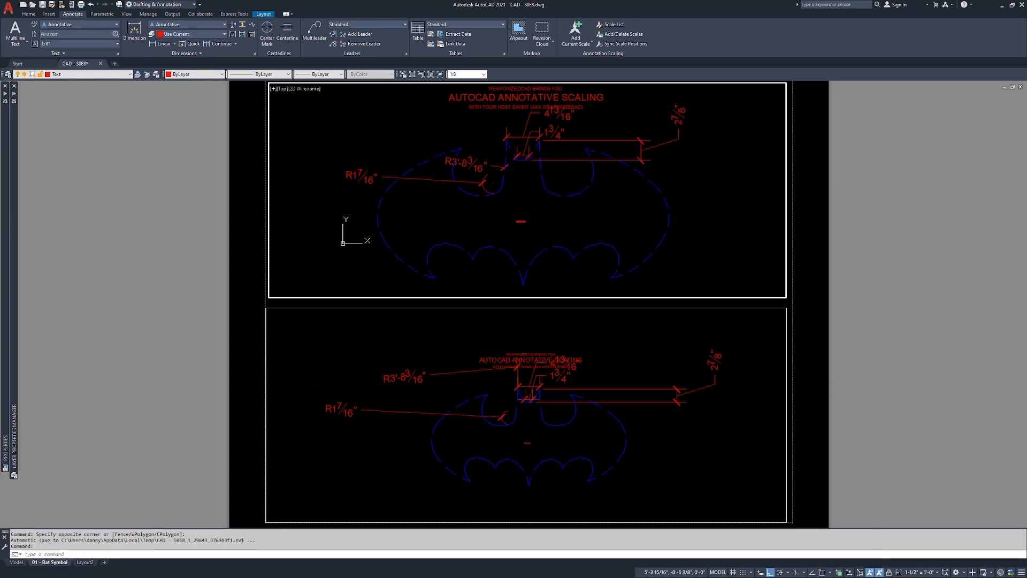
- Switch the upper viewport's scale to 1:1 and back to 1-1/2" = 1'-0" to add that scale to the test text
{"action": "left_click", "coordinate": [931, 572]}
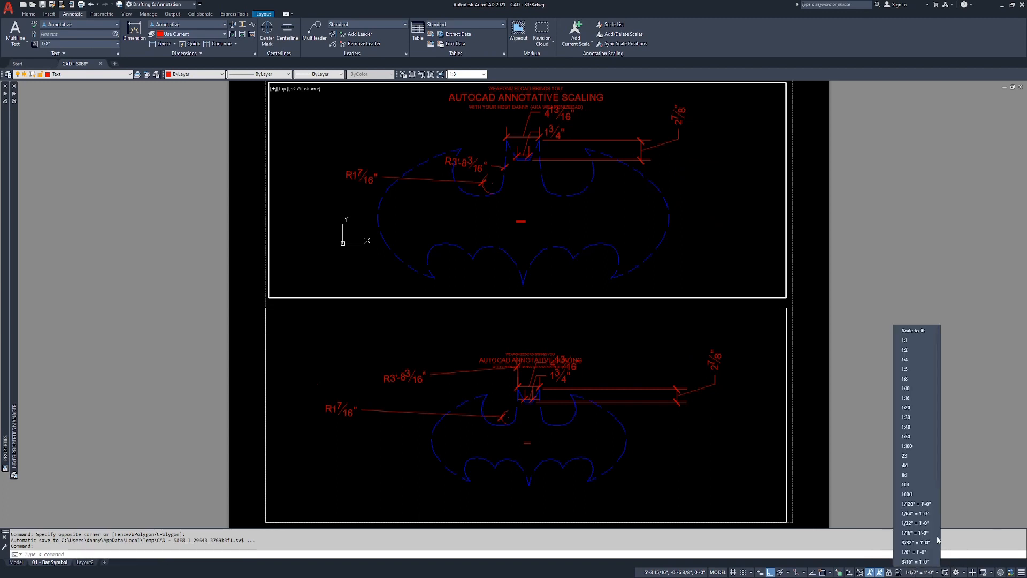
{"action": "left_click", "coordinate": [918, 341]}
{"action": "left_click", "coordinate": [932, 572]}
{"action": "scroll", "coordinate": [939, 529], "scroll_direction": "down", "scroll_amount": 4}
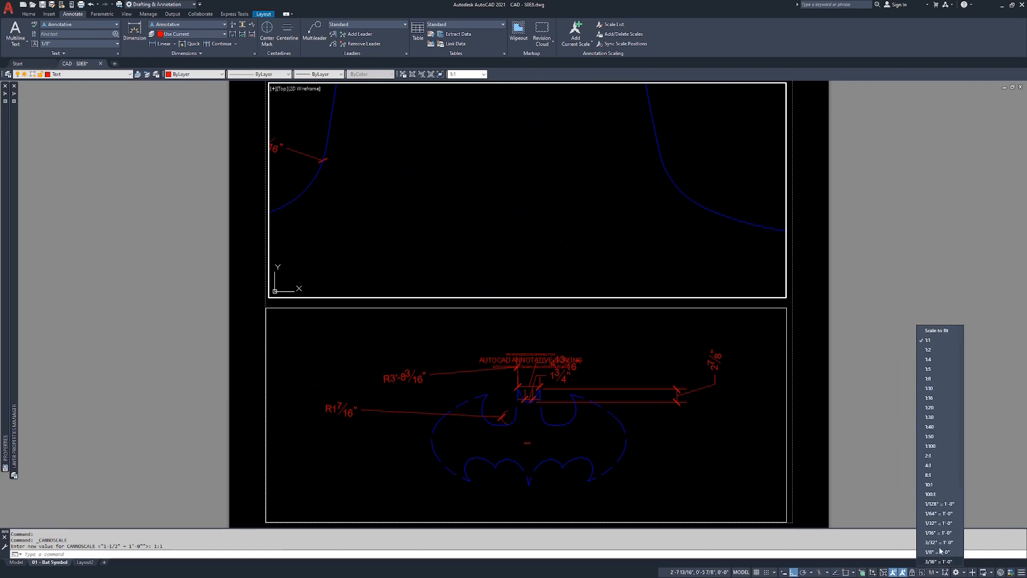
{"action": "left_click", "coordinate": [940, 502]}
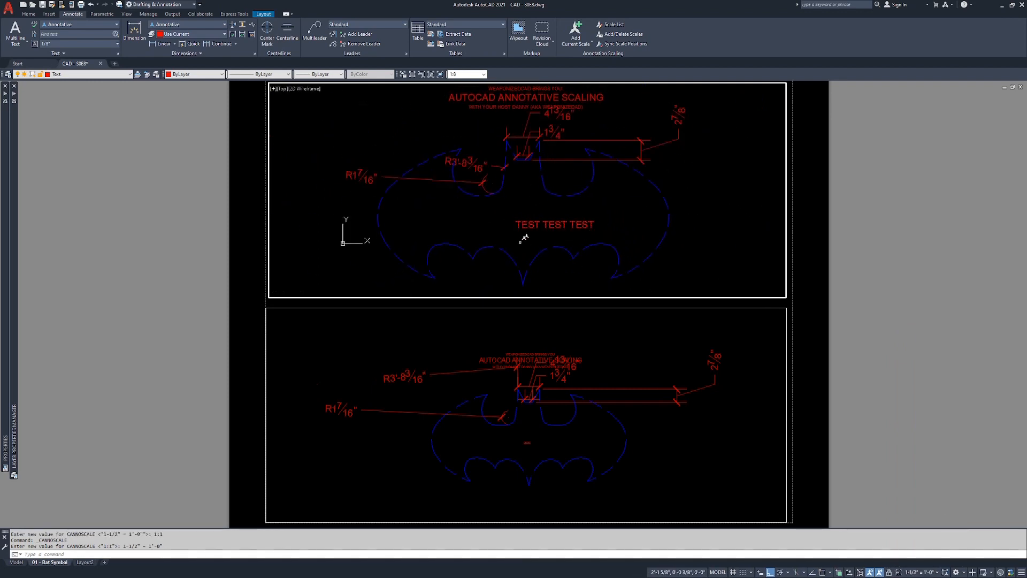
- Move the "TEST TEST TEST" text left to center it in the upper viewport's bat symbol, and return to paper space
{"action": "left_click", "coordinate": [518, 224]}
{"action": "left_click", "coordinate": [516, 223]}
{"action": "left_click", "coordinate": [491, 223]}
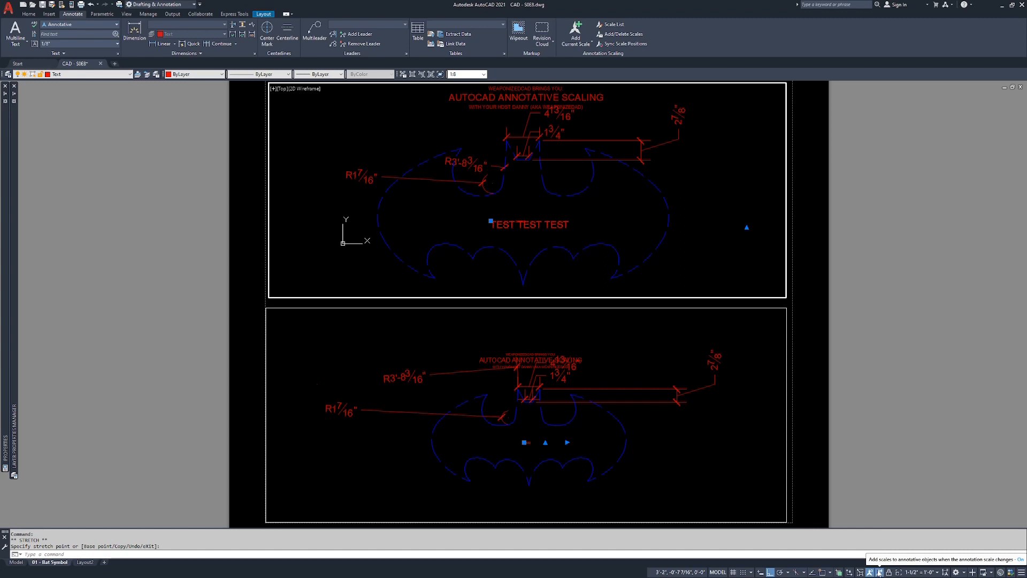
{"action": "double_click", "coordinate": [812, 239]}
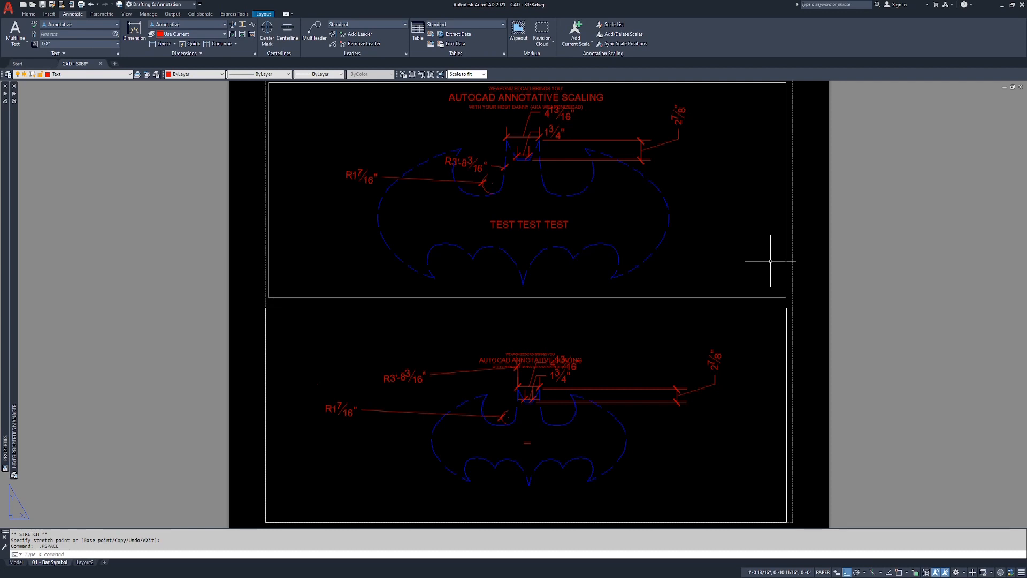
- In the lower viewport, add the 1" = 1'-0" annotation scale to the "TEST TEST TEST" text and return to paper space
{"action": "double_click", "coordinate": [749, 252]}
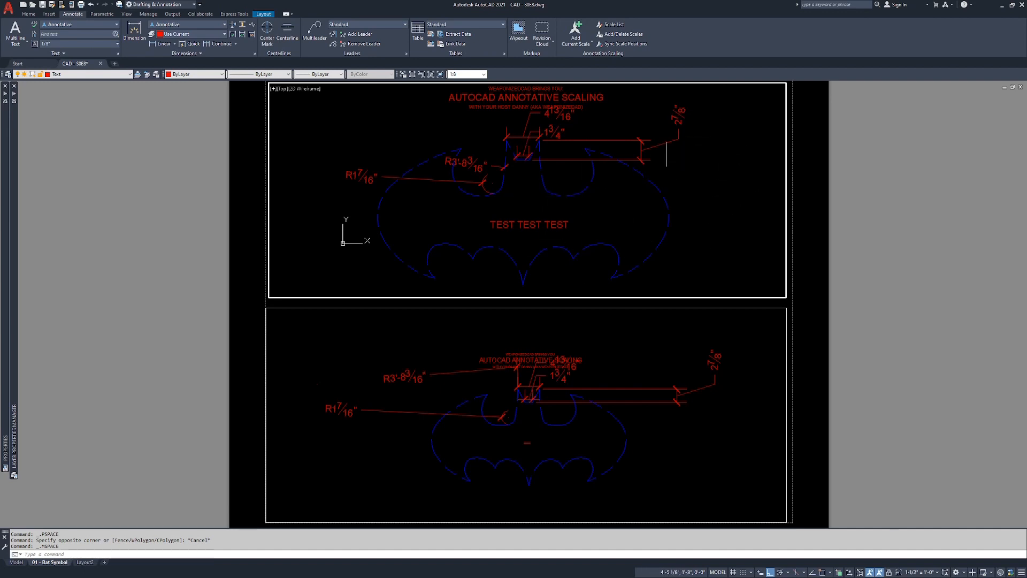
{"action": "left_click", "coordinate": [665, 360]}
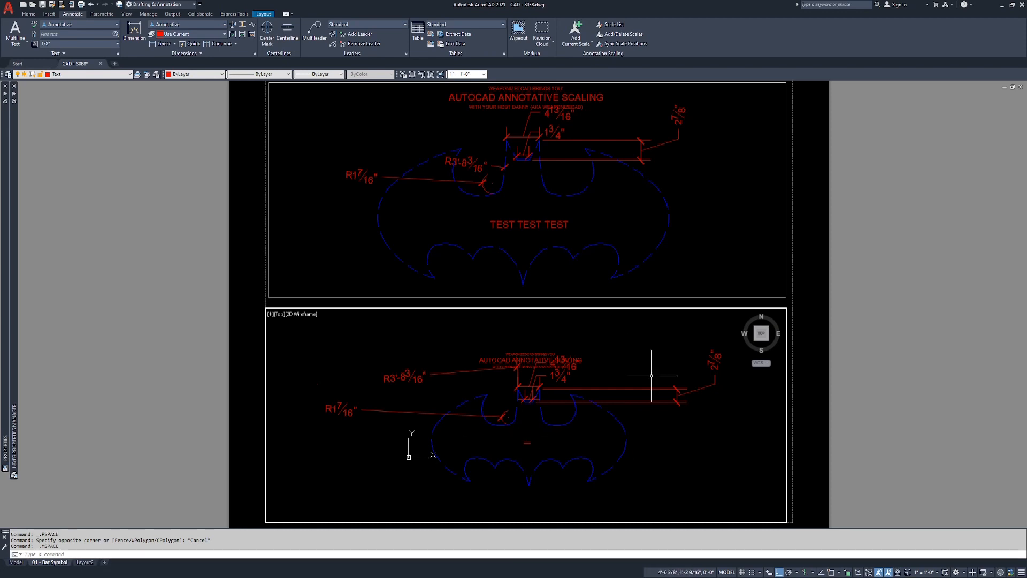
{"action": "left_click", "coordinate": [560, 435]}
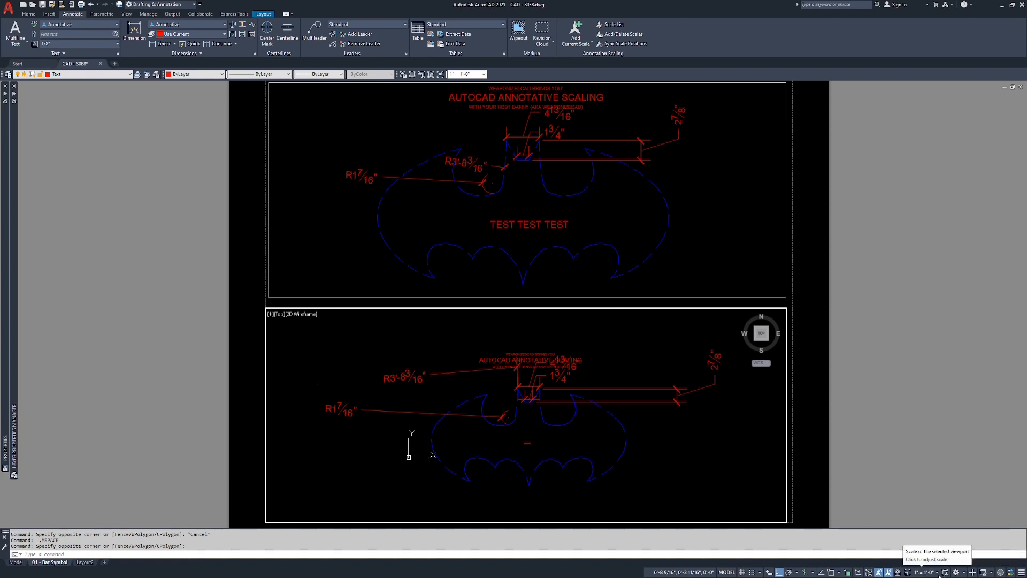
{"action": "left_click", "coordinate": [536, 437]}
{"action": "left_click", "coordinate": [520, 443]}
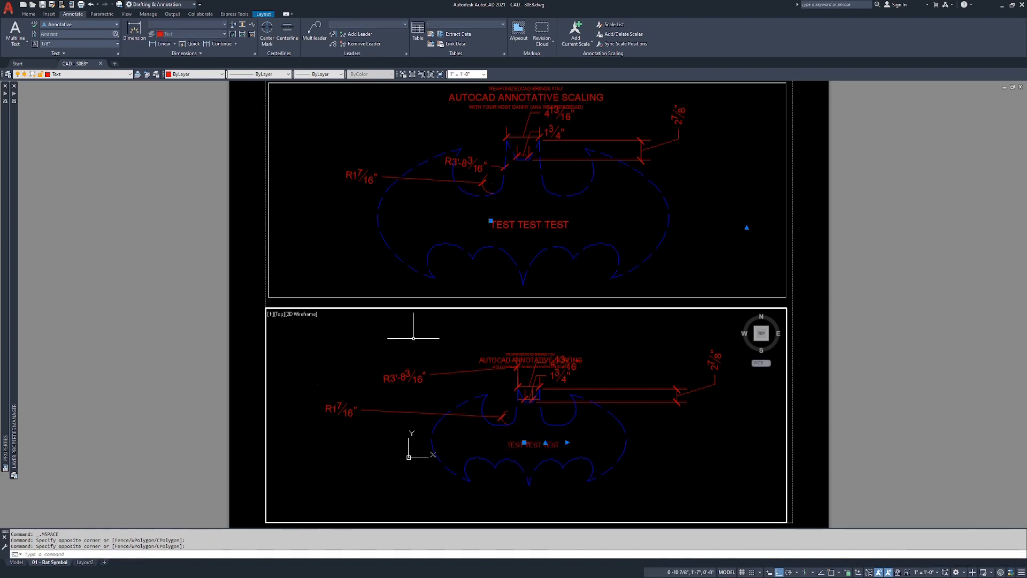
{"action": "mouse_move", "coordinate": [6, 201]}
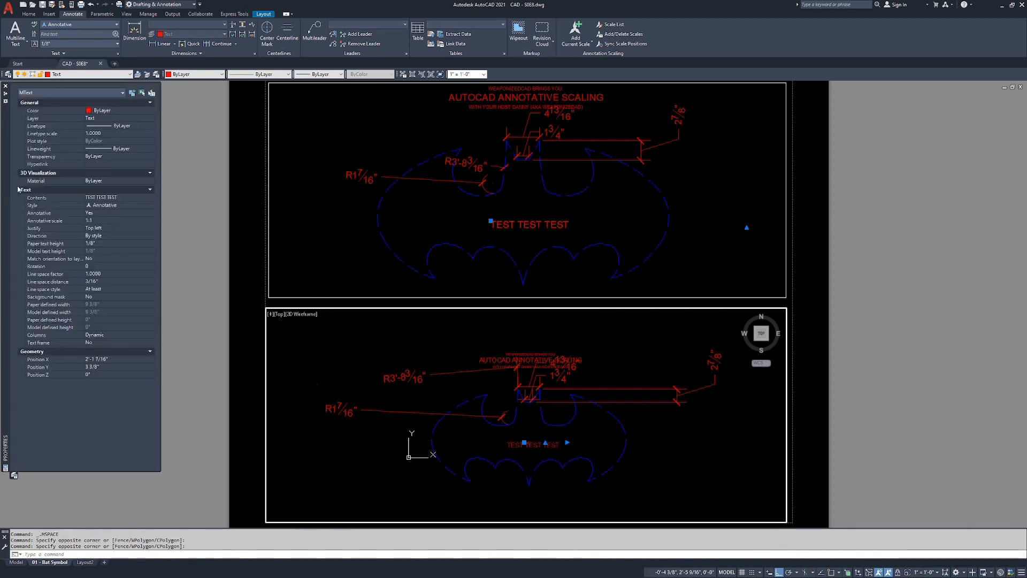
{"action": "left_click", "coordinate": [150, 220]}
{"action": "left_click", "coordinate": [591, 323]}
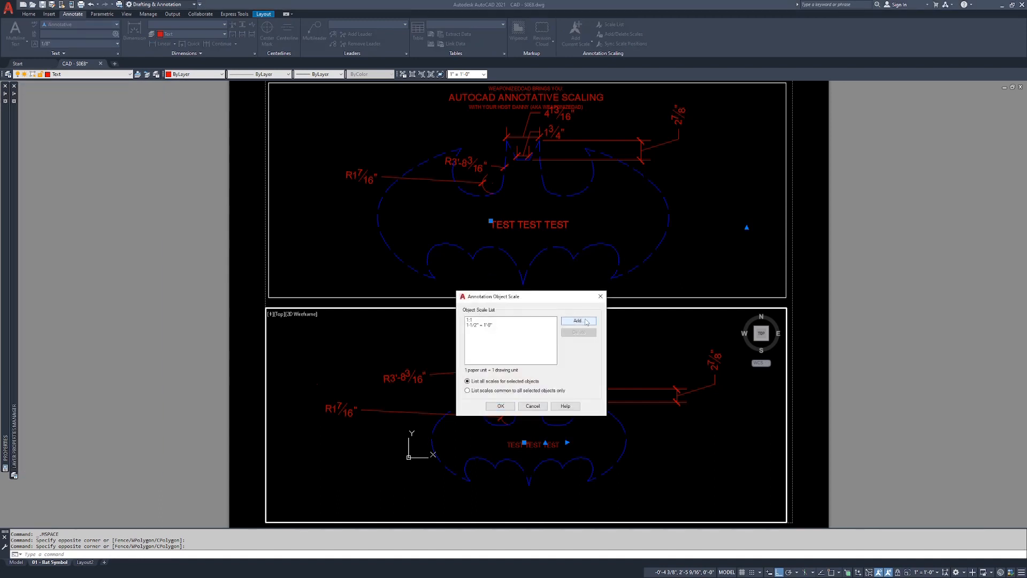
{"action": "left_click_drag", "start_coordinate": [67, 221], "coordinate": [506, 262]}
{"action": "scroll", "coordinate": [544, 308], "scroll_direction": "down", "scroll_amount": 5}
{"action": "left_click", "coordinate": [481, 333]}
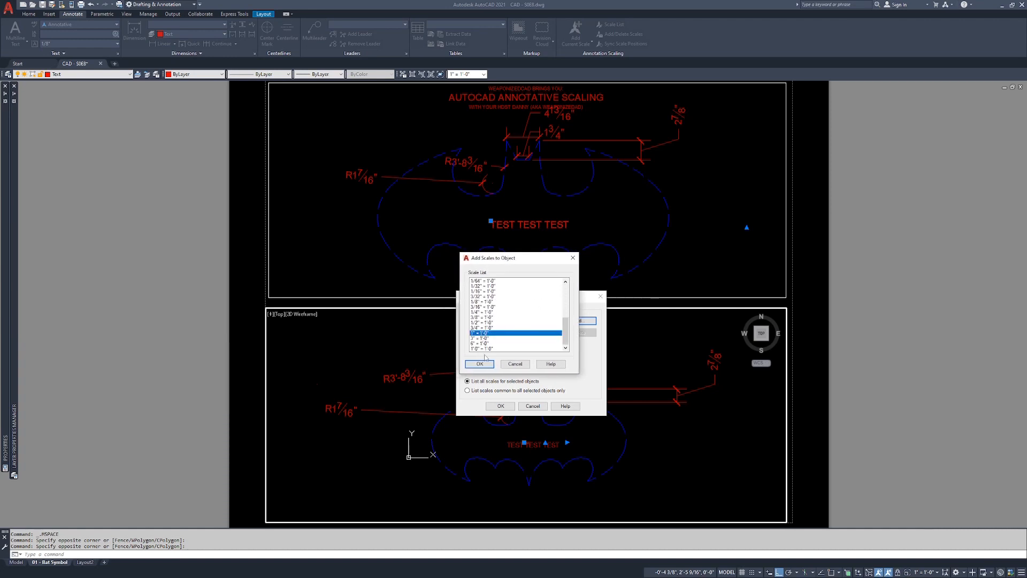
{"action": "left_click", "coordinate": [479, 364]}
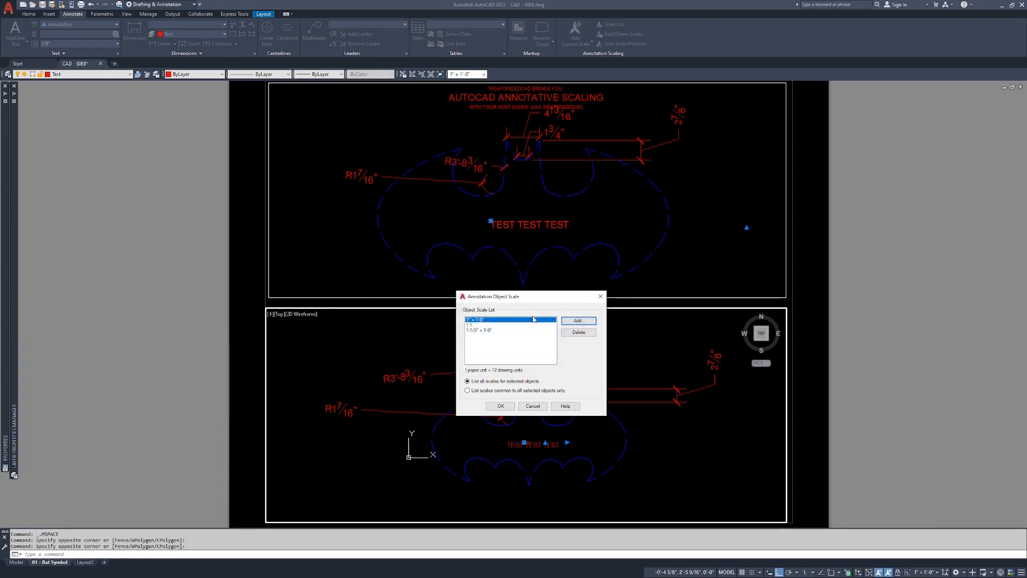
{"action": "left_click", "coordinate": [501, 406]}
{"action": "double_click", "coordinate": [890, 322]}
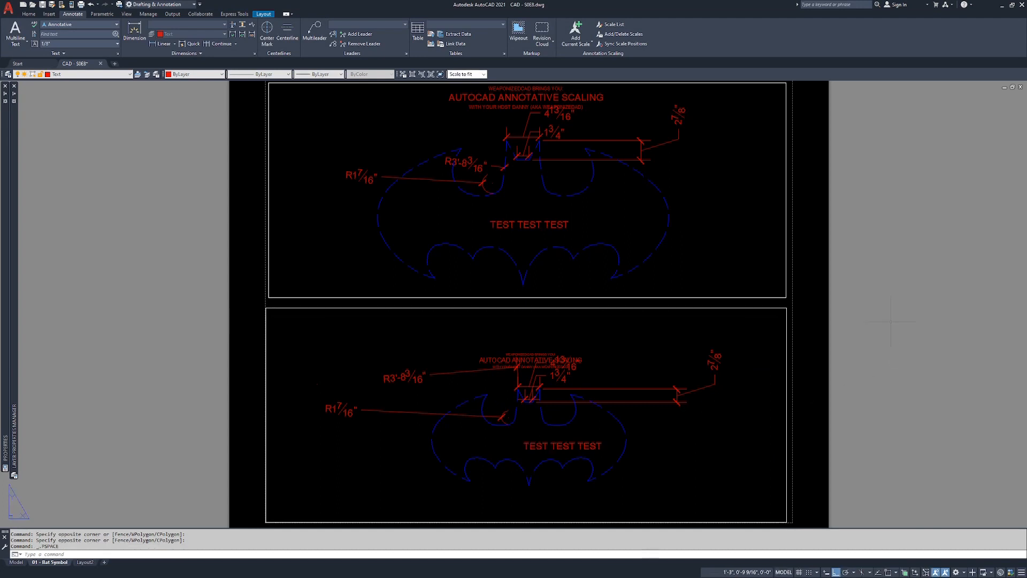
- Move the "TEST TEST TEST" text left to center it in the lower viewport's bat symbol
{"action": "double_click", "coordinate": [530, 443]}
{"action": "left_click", "coordinate": [527, 442]}
{"action": "left_click", "coordinate": [524, 441]}
{"action": "left_click", "coordinate": [498, 442]}
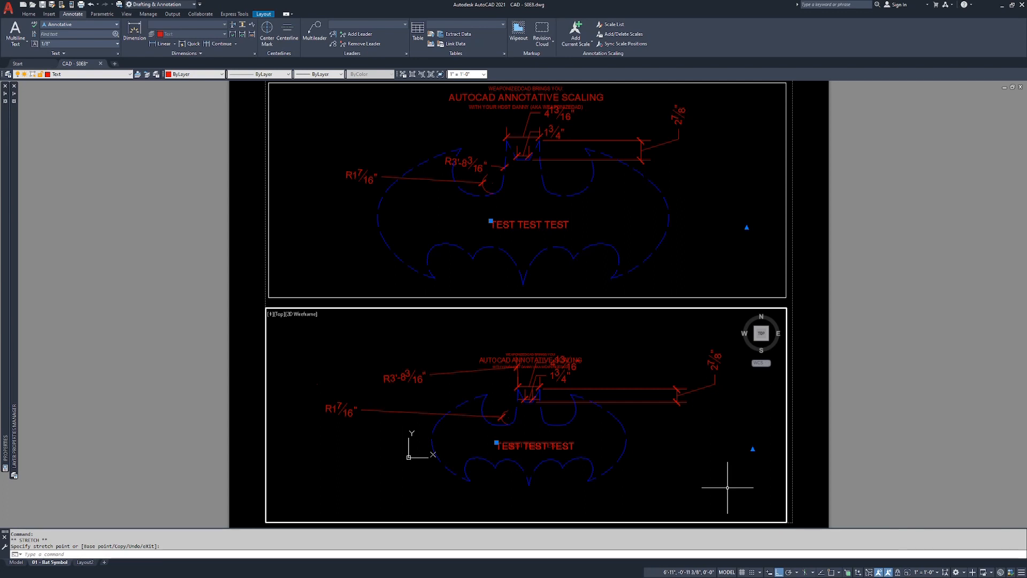
- Check the annotative scale property of the "TEST TEST TEST" text and deselect the text without changes
{"action": "mouse_move", "coordinate": [7, 139]}
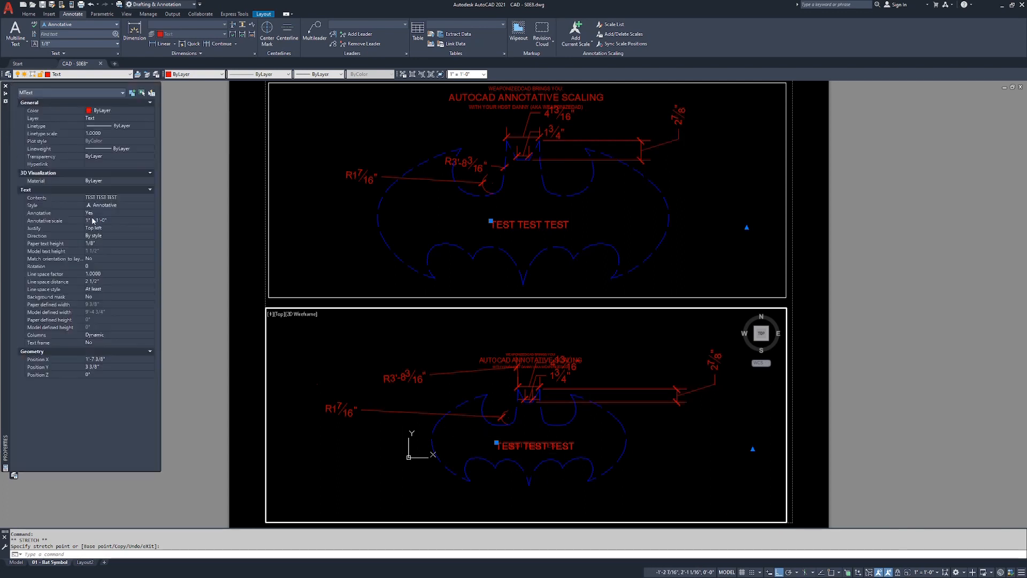
{"action": "left_click", "coordinate": [101, 225]}
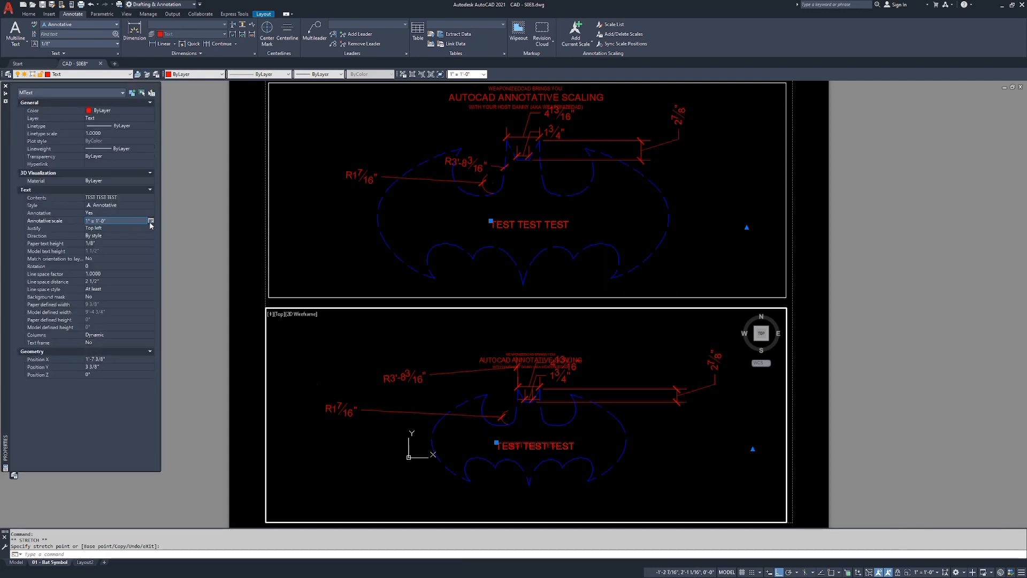
{"action": "left_click", "coordinate": [151, 225]}
{"action": "key", "text": "Escape"}
{"action": "key", "text": "Escape"}
{"action": "key", "text": "Escape"}
- Examine the annotation scales assigned to the lower viewport's R1 7/16" dimension, cancel without changes, and return to paper space
{"action": "left_click", "coordinate": [377, 393]}
{"action": "left_click", "coordinate": [367, 458]}
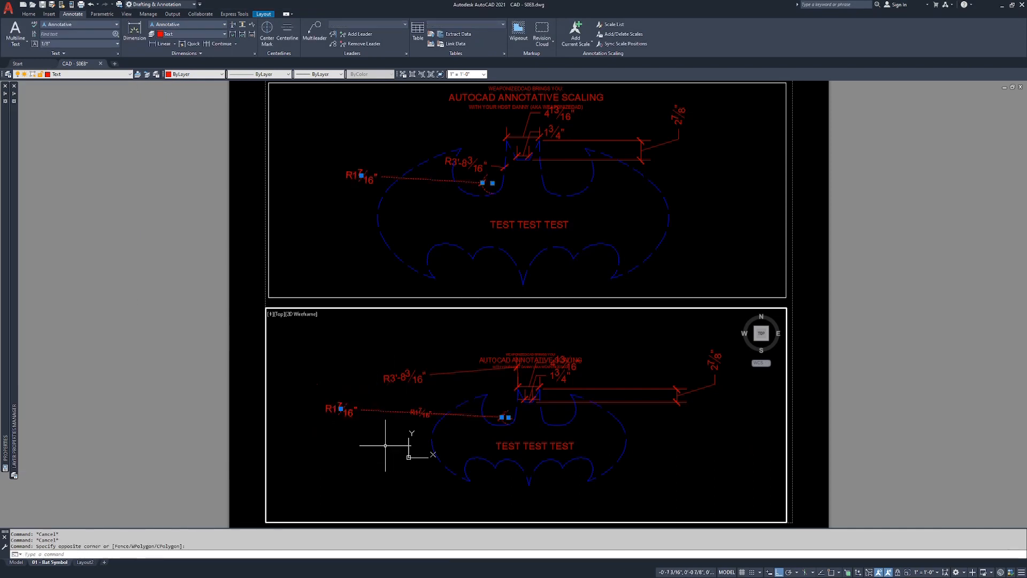
{"action": "mouse_move", "coordinate": [13, 179]}
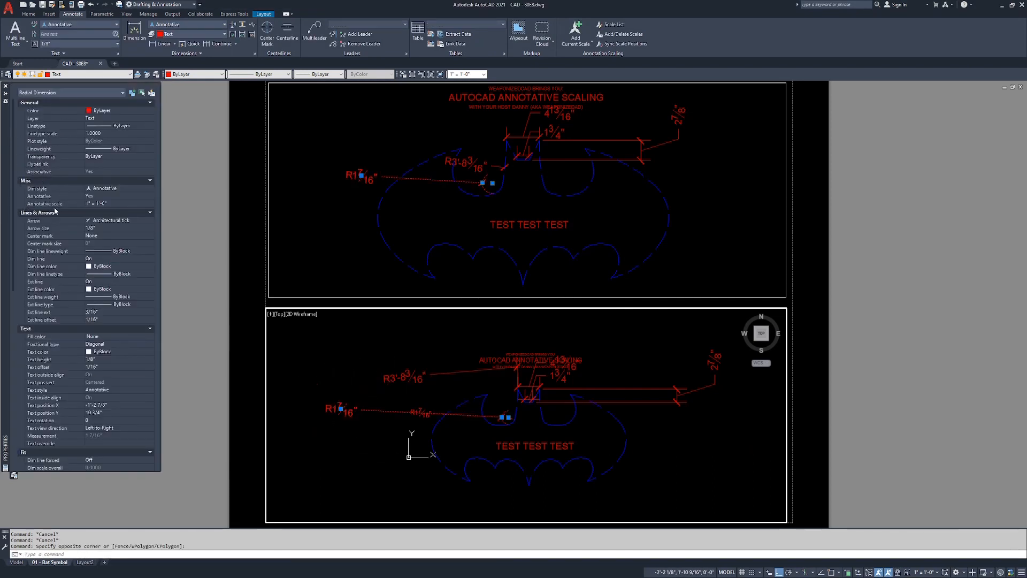
{"action": "left_click", "coordinate": [128, 204]}
{"action": "left_click", "coordinate": [150, 204]}
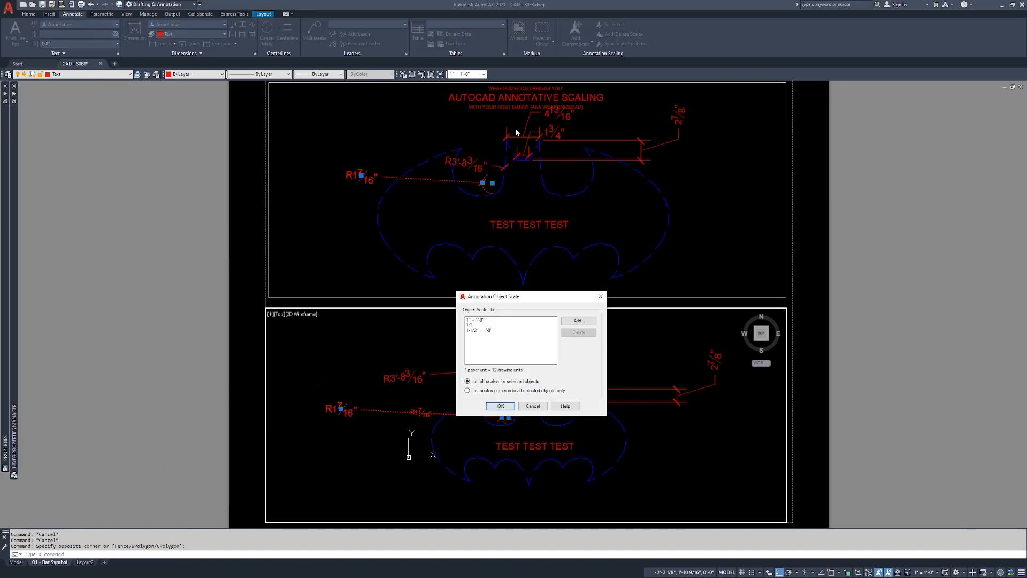
{"action": "left_click", "coordinate": [474, 325]}
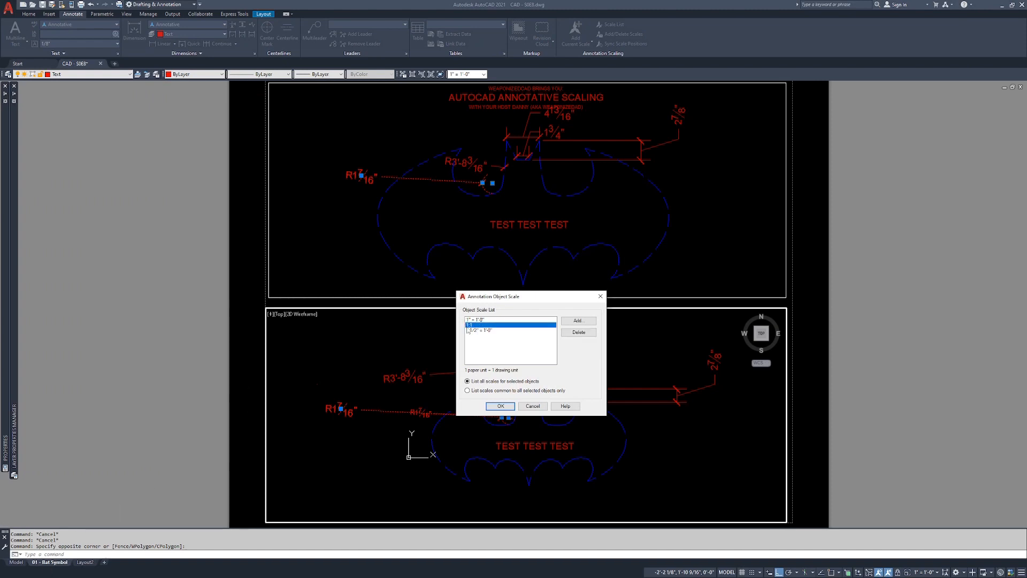
{"action": "left_click", "coordinate": [504, 330]}
{"action": "key", "text": "Escape"}
{"action": "key", "text": "Escape"}
{"action": "key", "text": "Escape"}
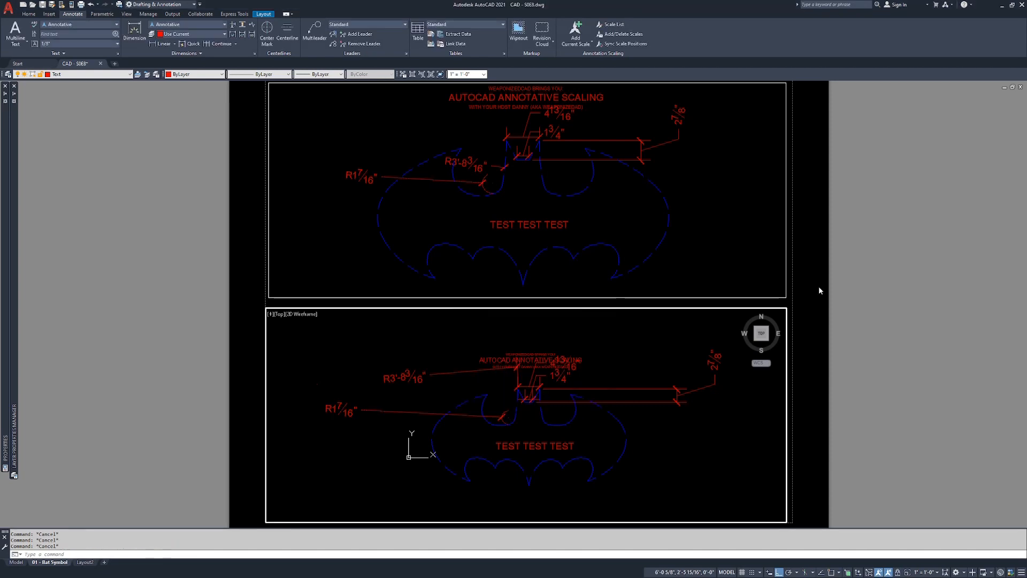
{"action": "double_click", "coordinate": [818, 291]}
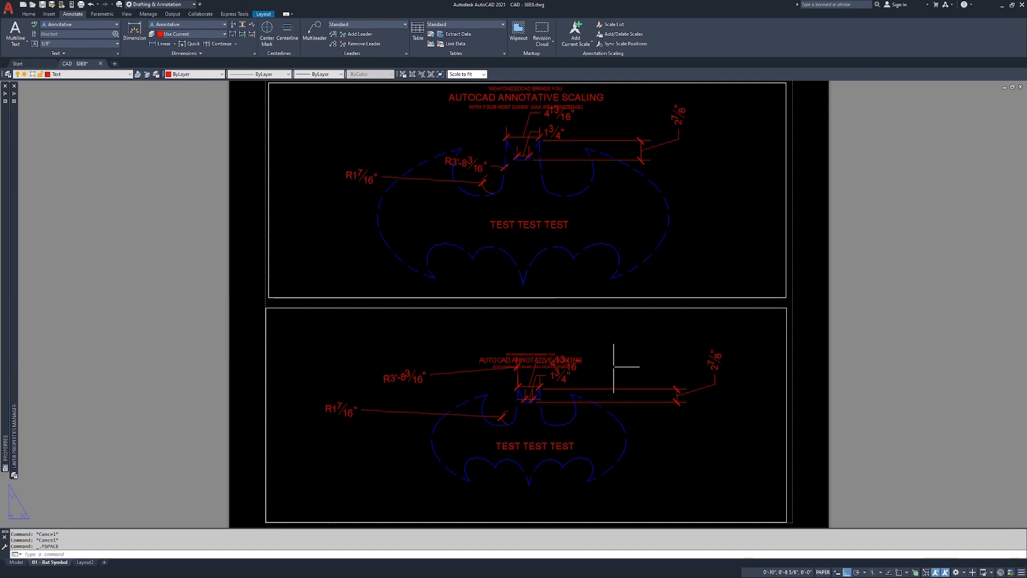
{"action": "double_click", "coordinate": [620, 337]}
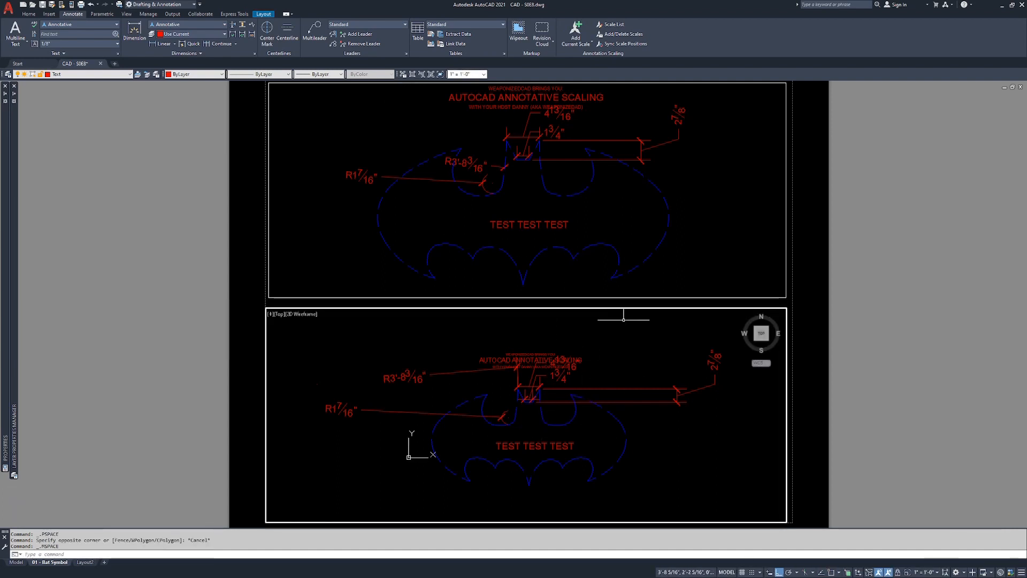
{"action": "left_click", "coordinate": [696, 217]}
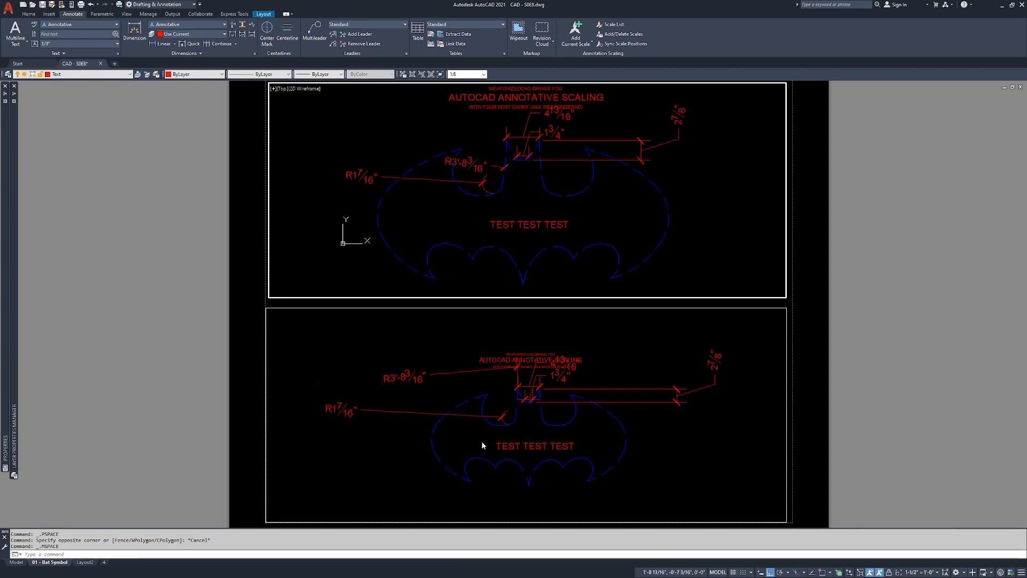
{"action": "double_click", "coordinate": [834, 328]}
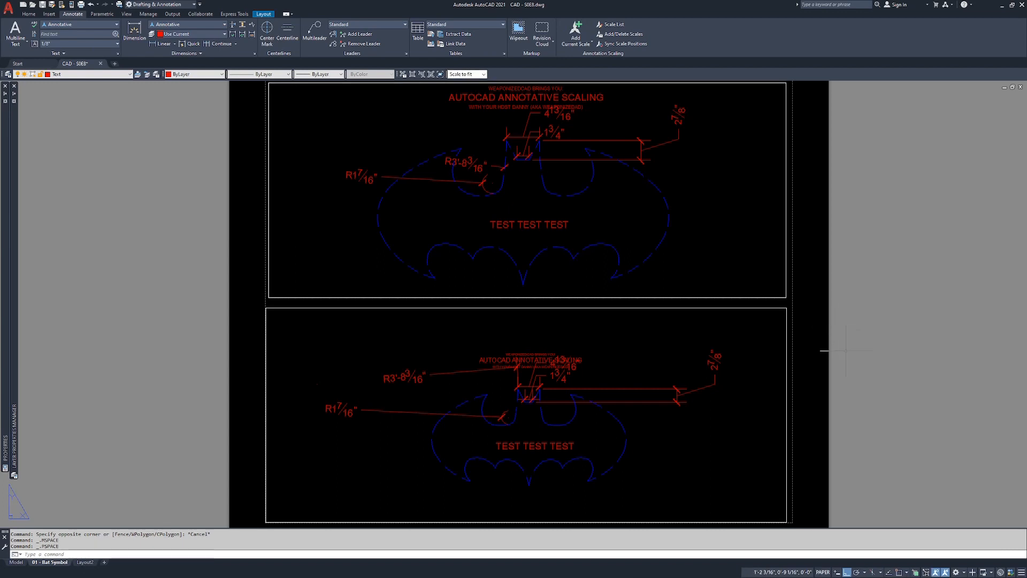